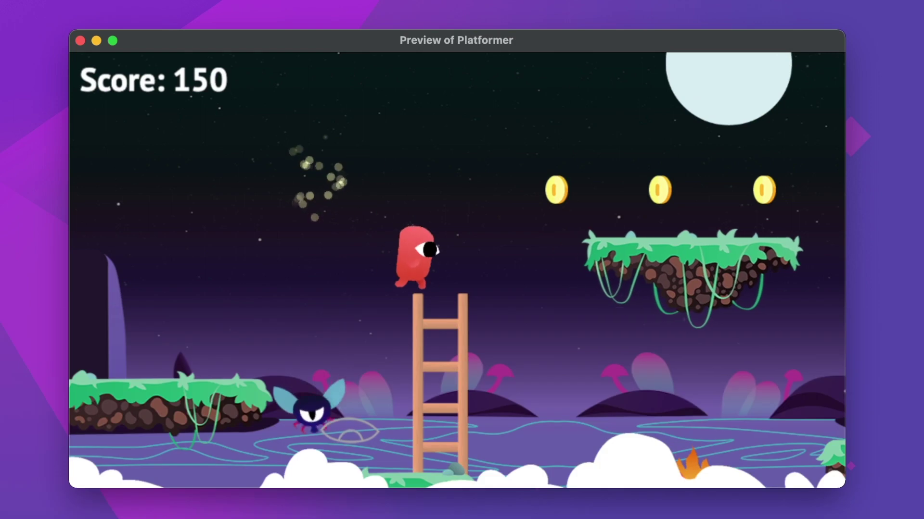
- Play-test the finished platformer, taking the character down the ladder, across the platforms and through the coin towards the glowing door
key(Left)
key(Down)
key(Left)
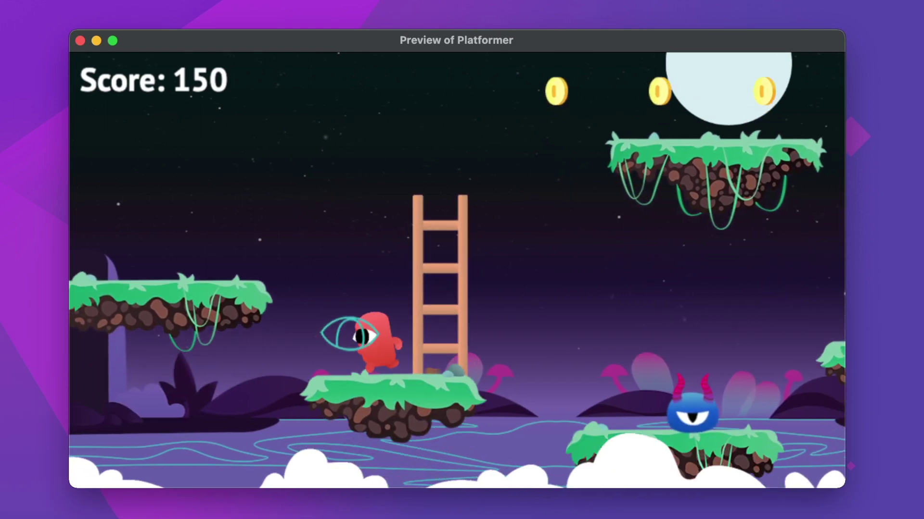
key(Right)
key(Up)
key(Right)
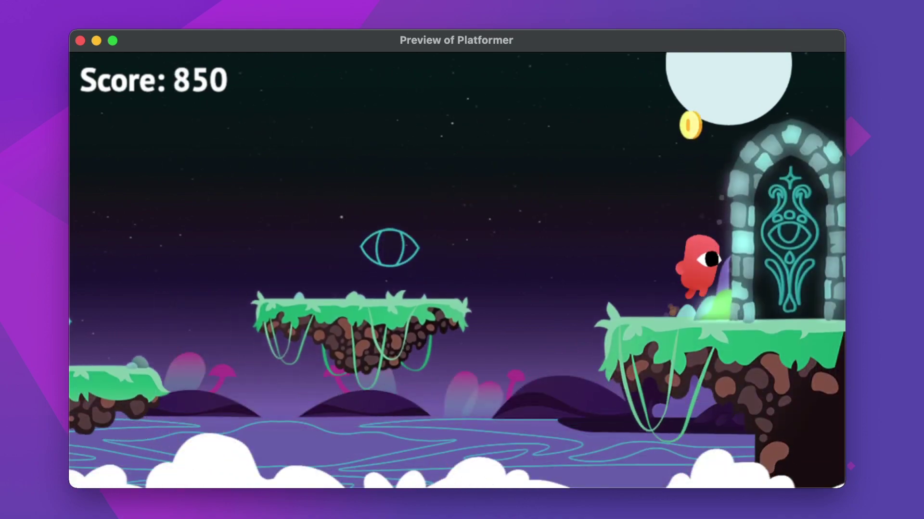
key(Up)
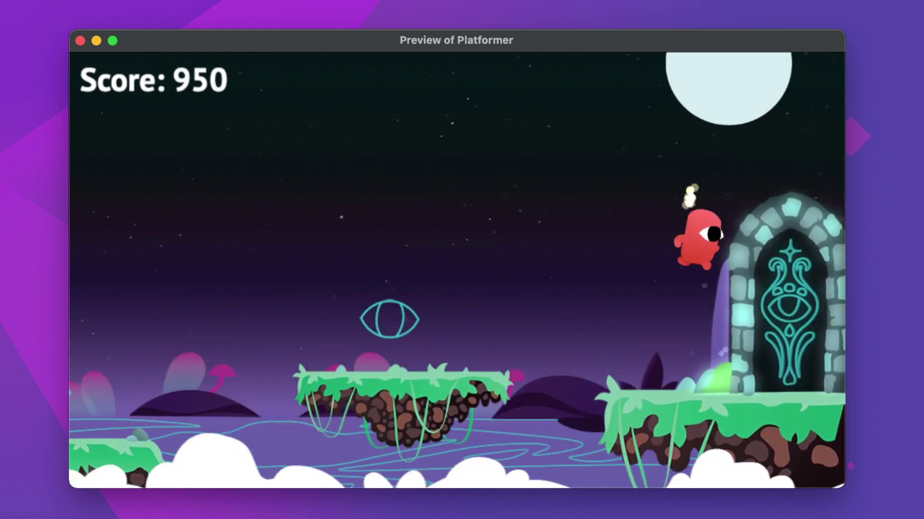
key(Right)
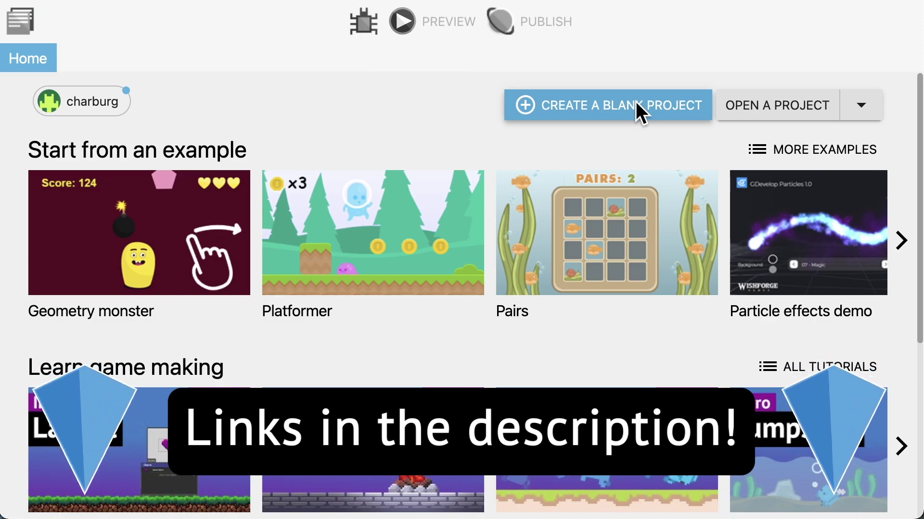
- Create a blank project named platformer
click(636, 102)
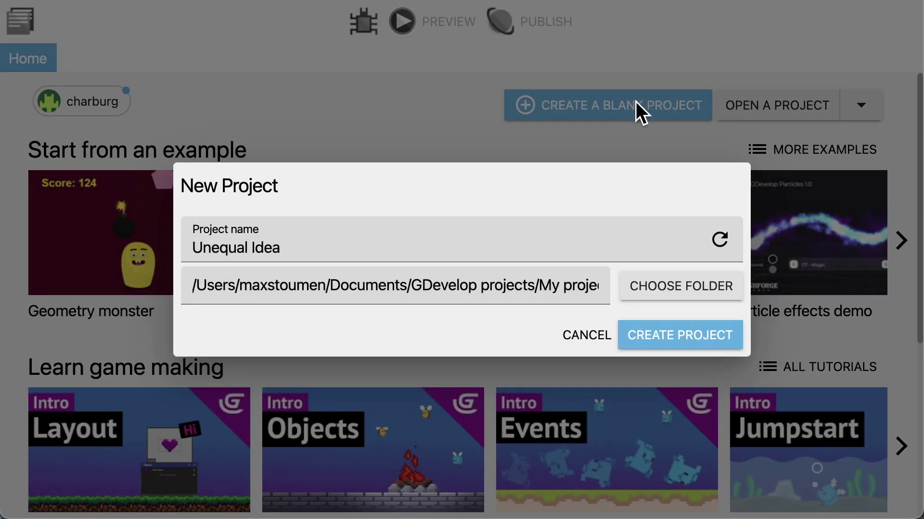
triple_click(319, 244)
text(platformer)
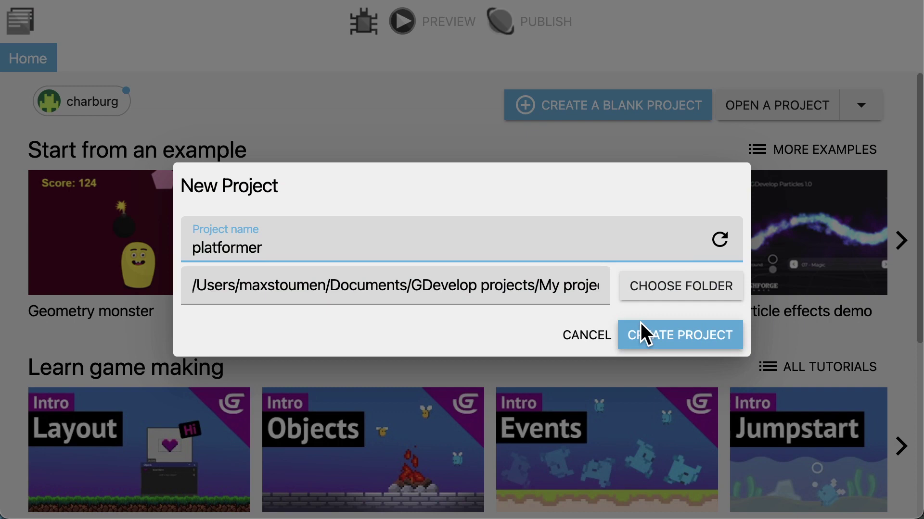
click(640, 323)
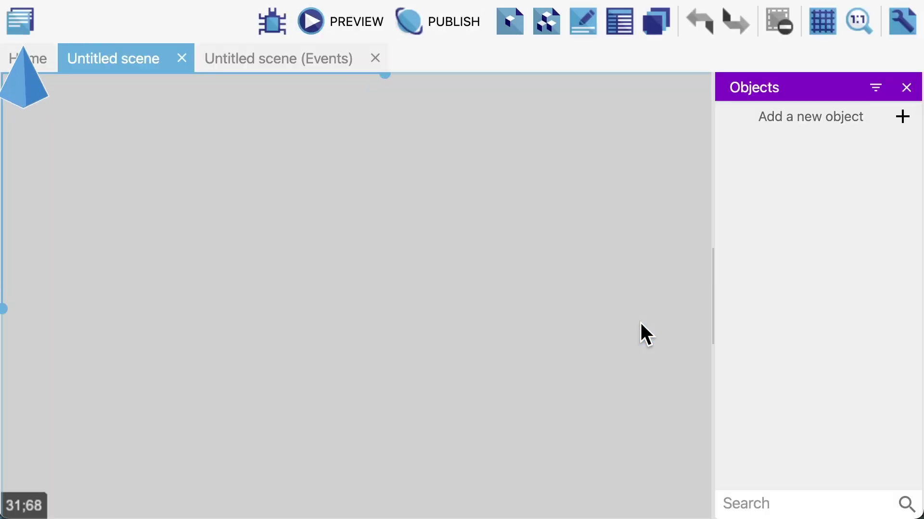
- Set the game resolution to 960 wide and 540 high in the project's properties
click(21, 24)
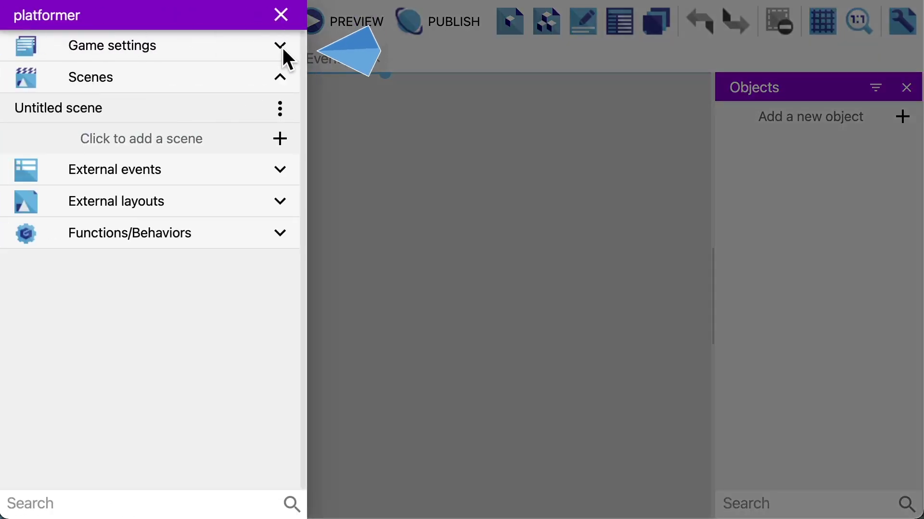
click(281, 47)
click(279, 75)
scroll(896, 138, down, 10)
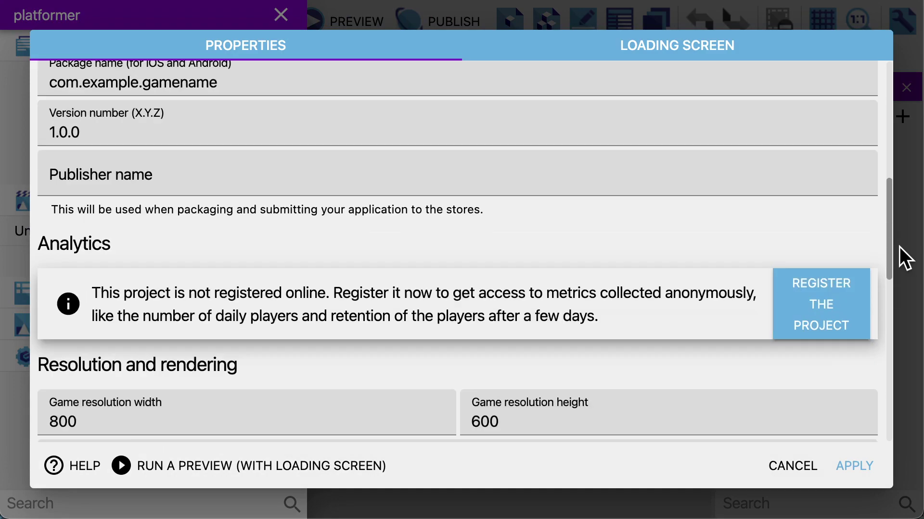
double_click(149, 231)
text(960)
key(Tab)
text(54)
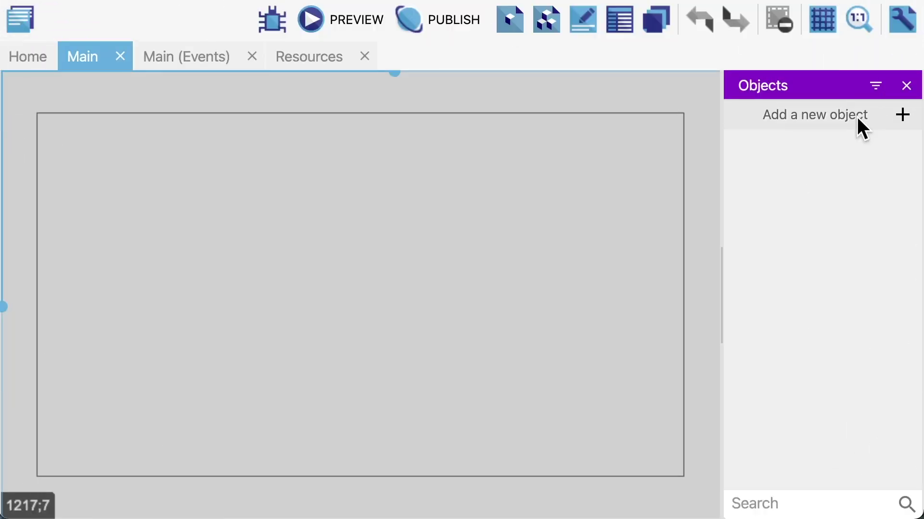
- Create a sprite object named Platform1 with one animation holding the grassy platform image
click(856, 117)
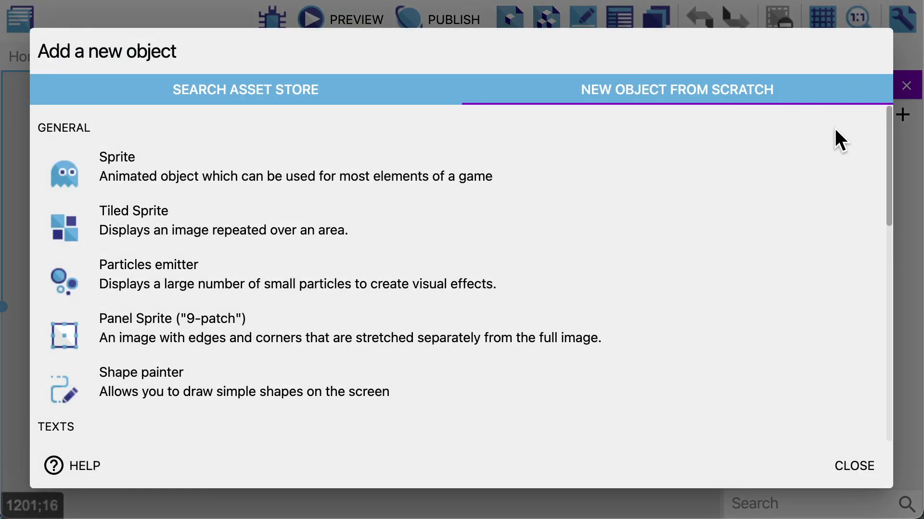
click(758, 165)
click(643, 91)
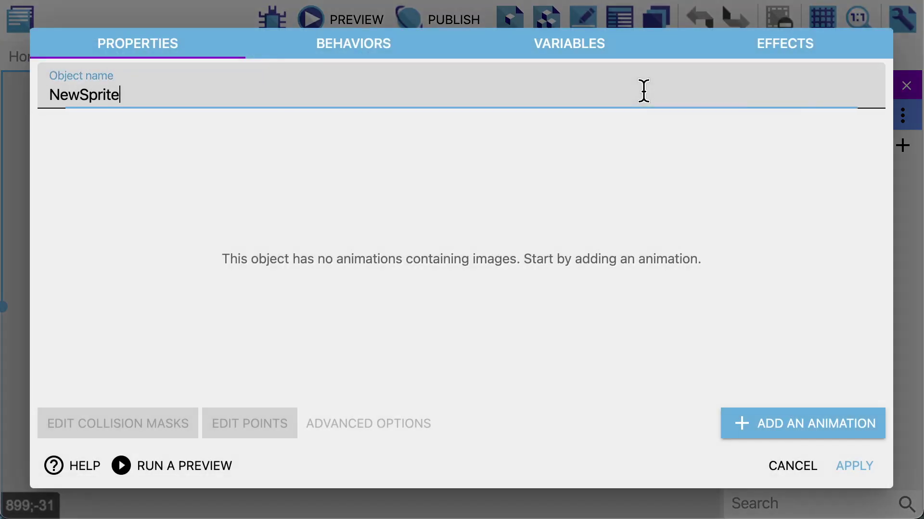
click(746, 428)
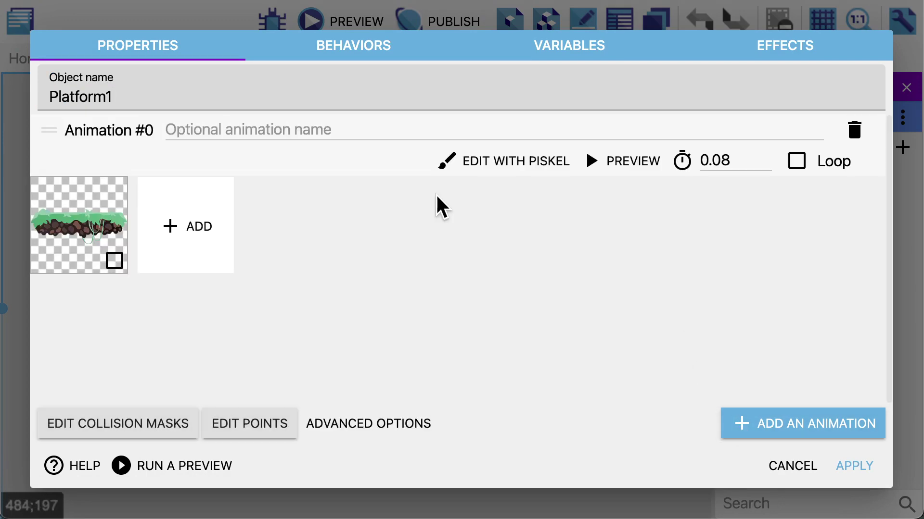
- Add the Platform behavior to Platform1, turn off ledge grabbing, and apply the object's changes
click(384, 50)
click(692, 419)
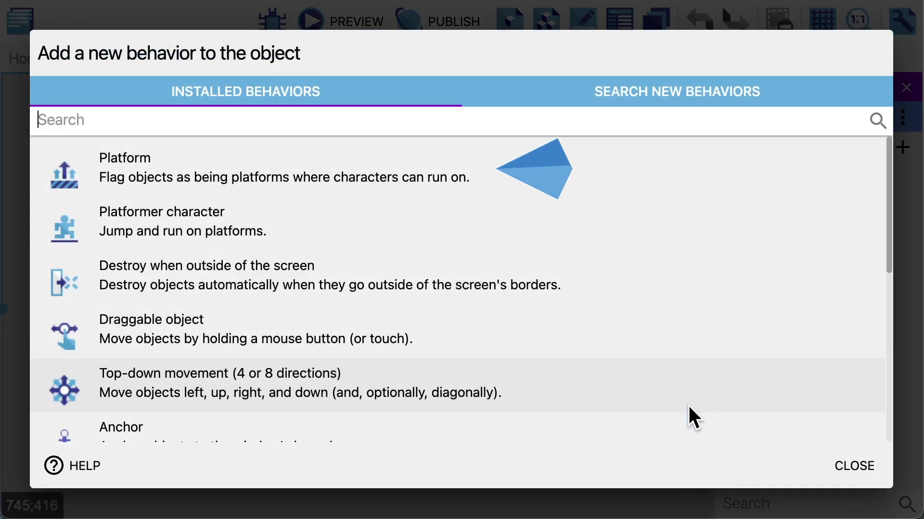
click(551, 194)
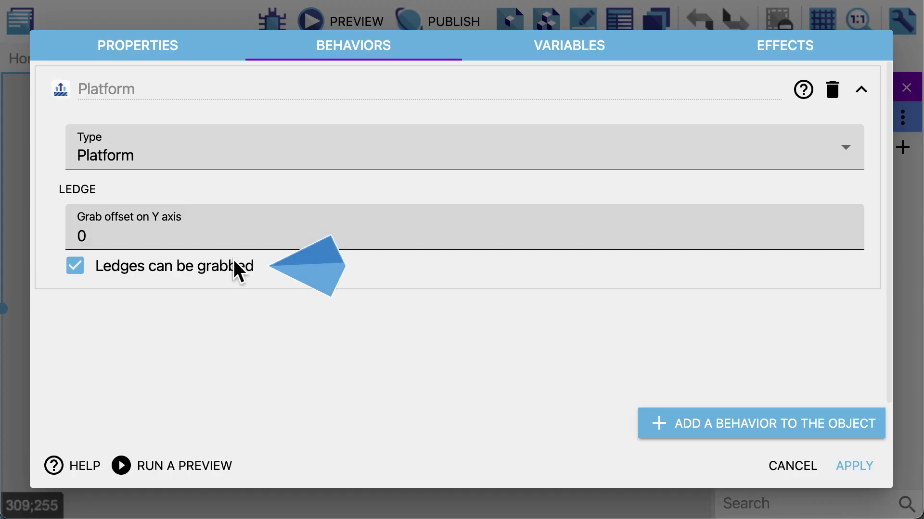
click(212, 277)
click(832, 465)
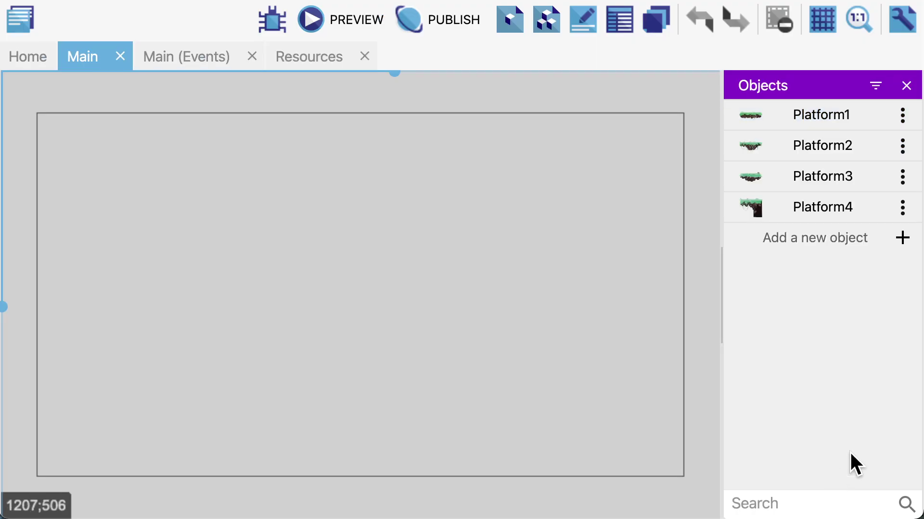
- Create a sprite object named Player and add its character animations, including Idle, Run, Climb and Fall
click(868, 237)
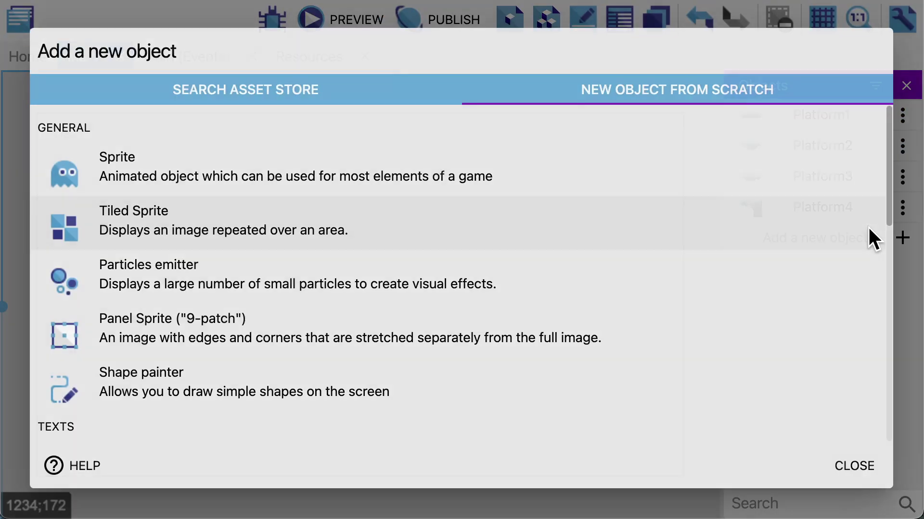
click(826, 175)
text(Player)
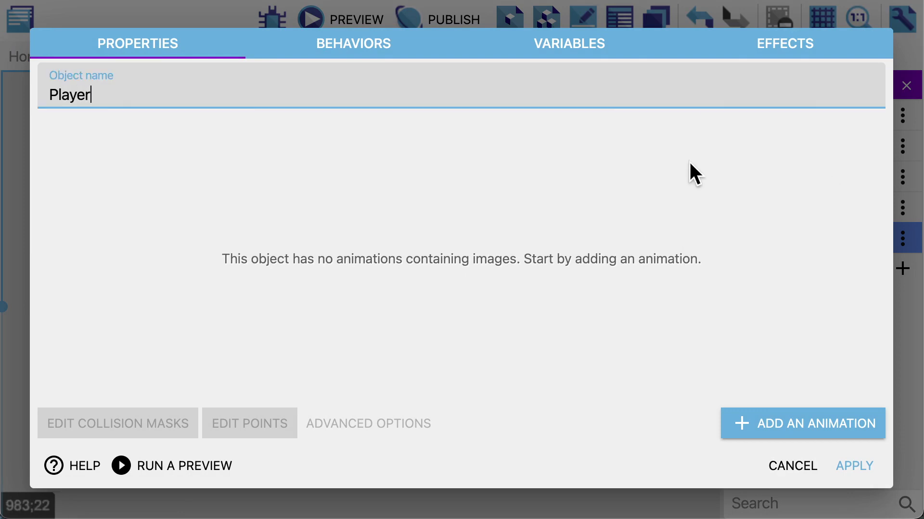
click(688, 163)
click(752, 422)
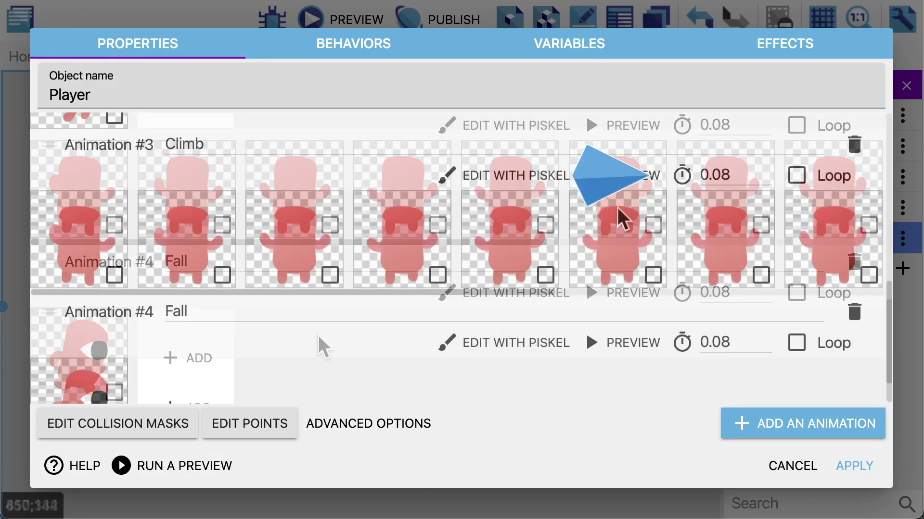
- Change the Climb animation's time between frames and enable looping for the Player's Idle and Climb animations
click(736, 175)
key(BackSpace)
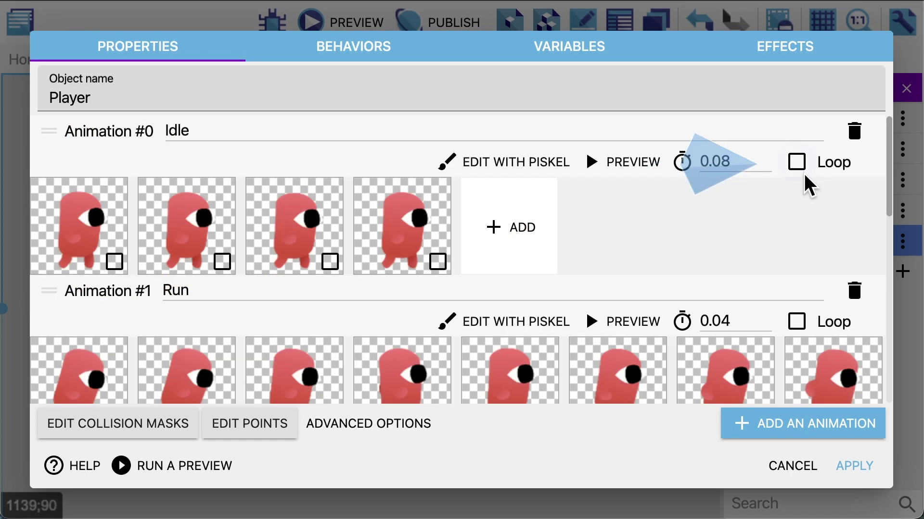
click(797, 162)
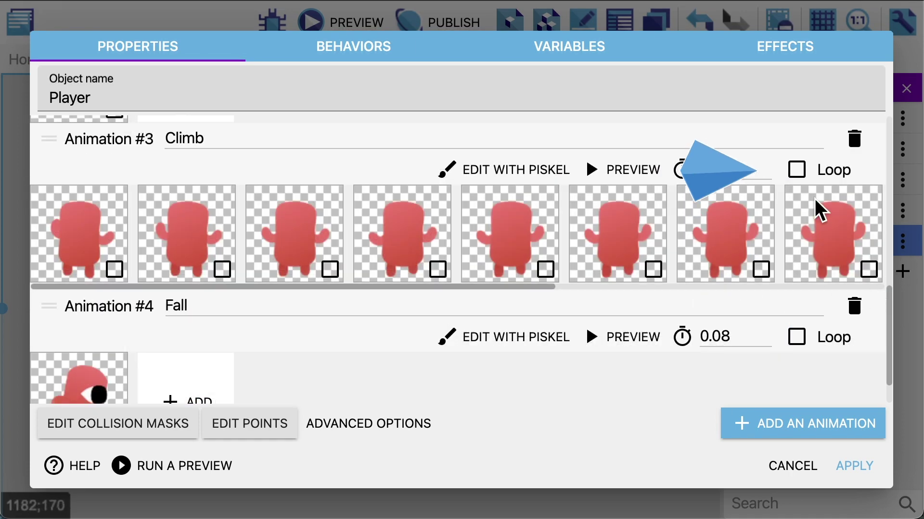
click(798, 169)
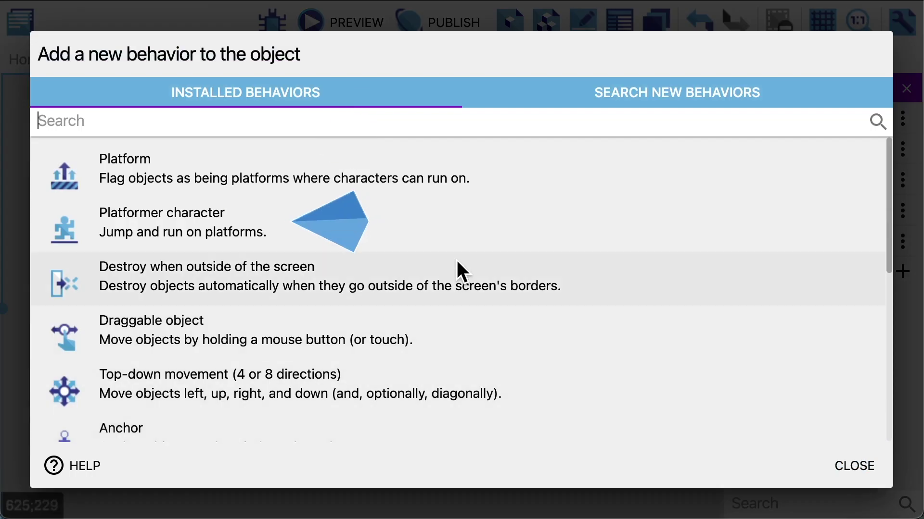
- Add the Platformer character behavior to Player with acceleration and deceleration 1125 and max. speed 200, and apply it
click(454, 255)
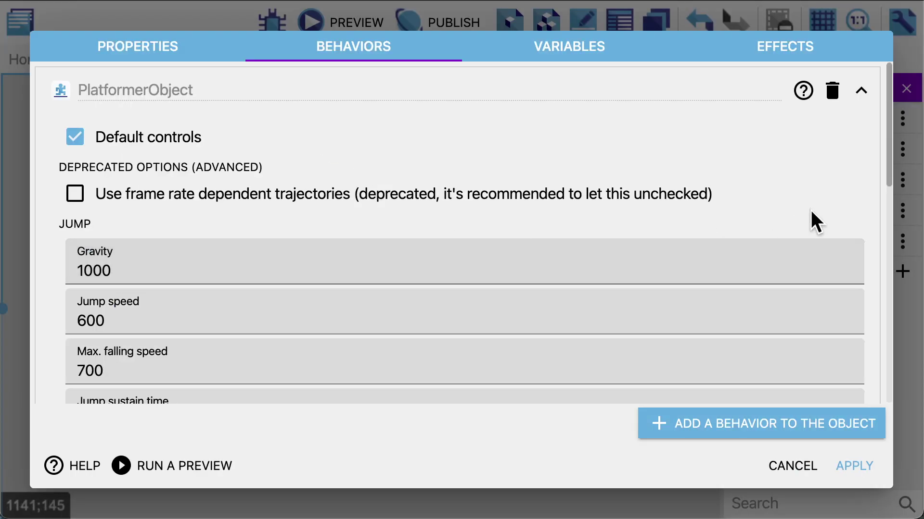
scroll(891, 173, down, 5)
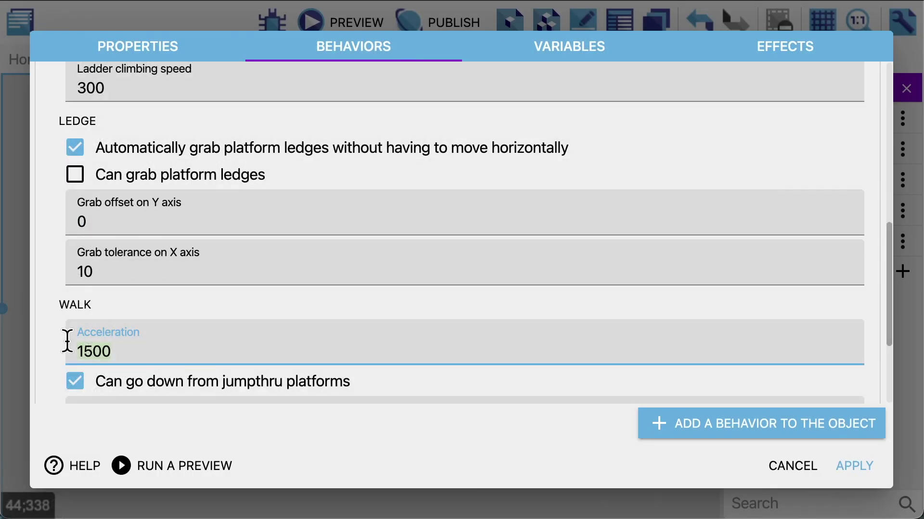
text(1125)
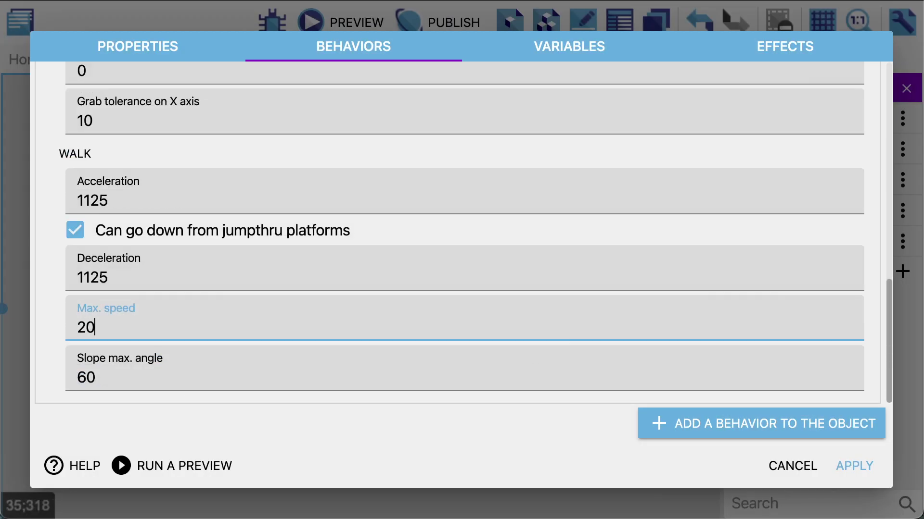
text(00)
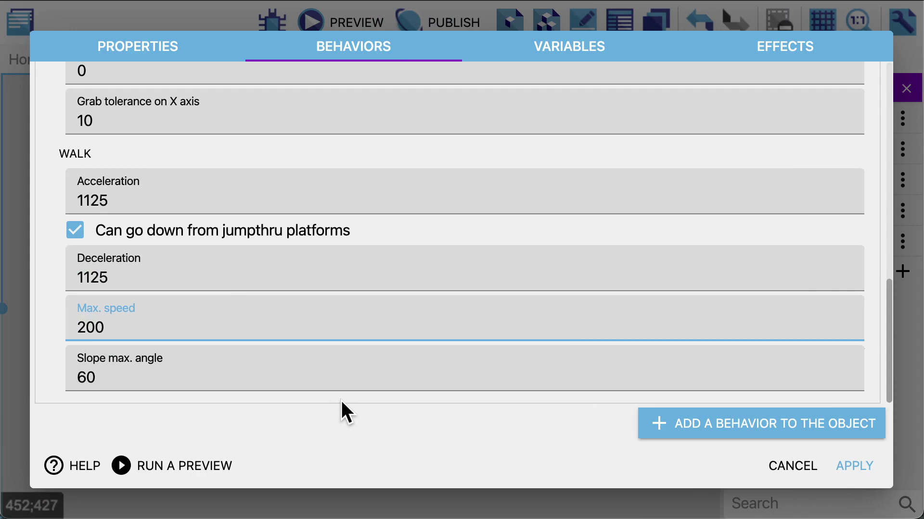
click(347, 413)
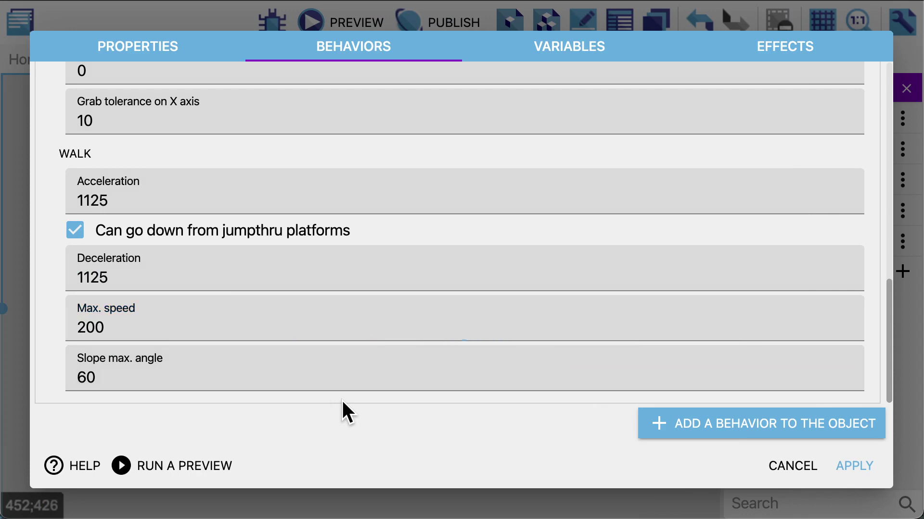
click(854, 466)
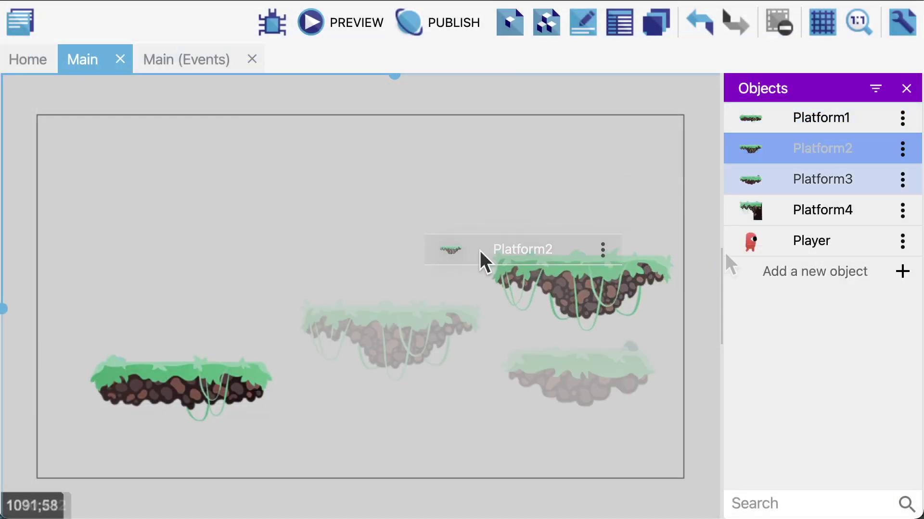
- Place Player above the Platform1 instance in the scene and test running and jumping between the platforms in a preview
drag(770, 238, 176, 291)
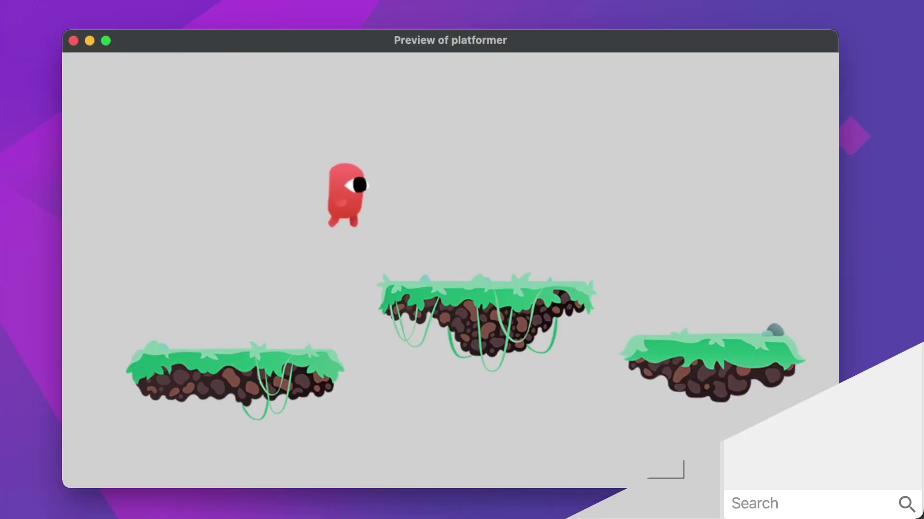
key(Right)
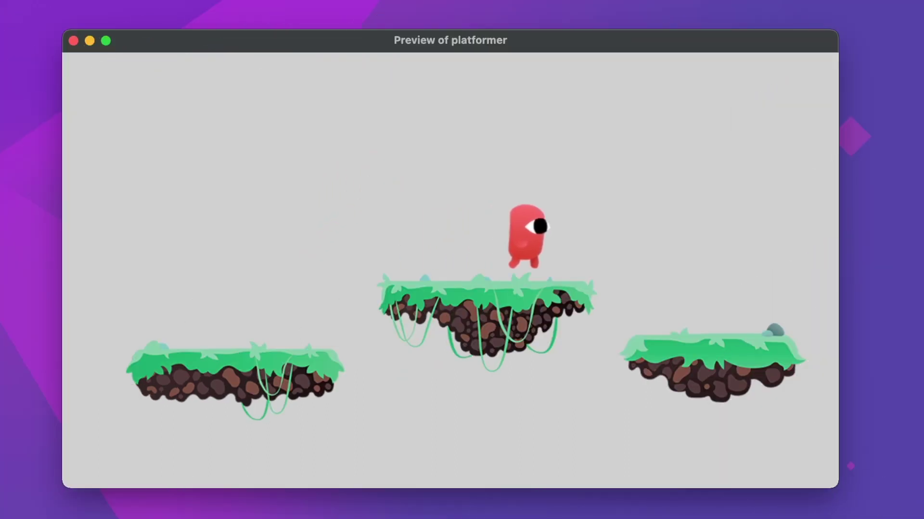
key(space)
key(space)
key(Left)
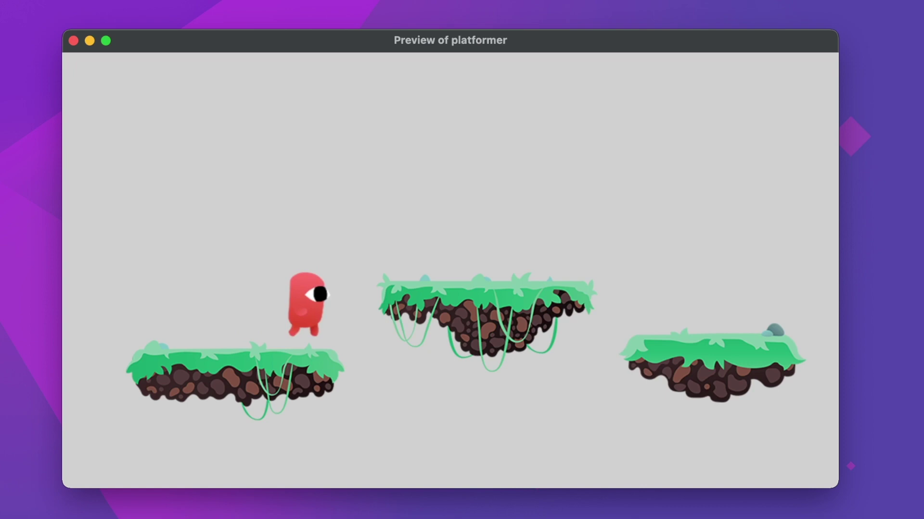
key(space)
key(Right)
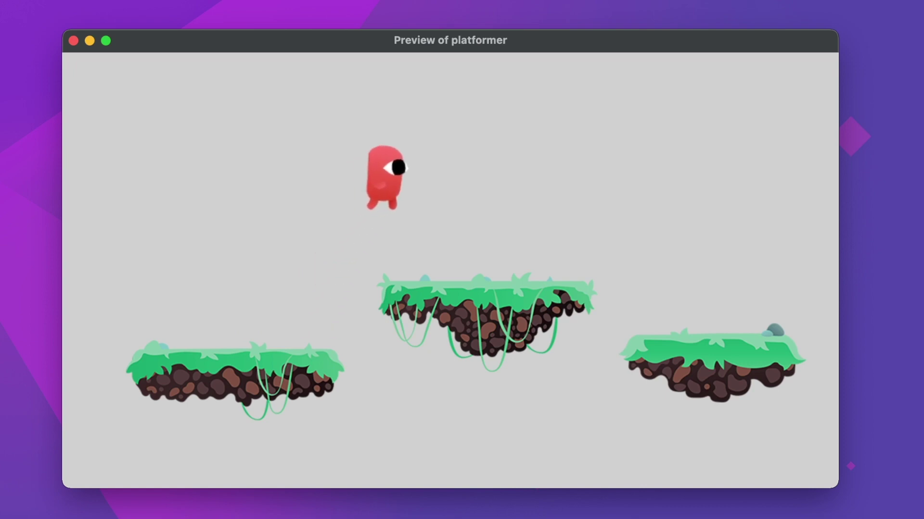
key(Left)
key(space)
key(Right)
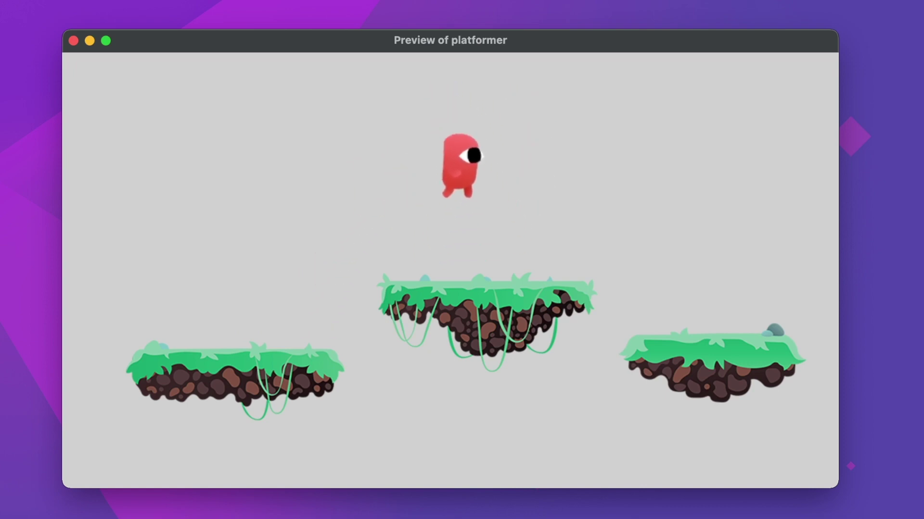
key(space)
key(Left)
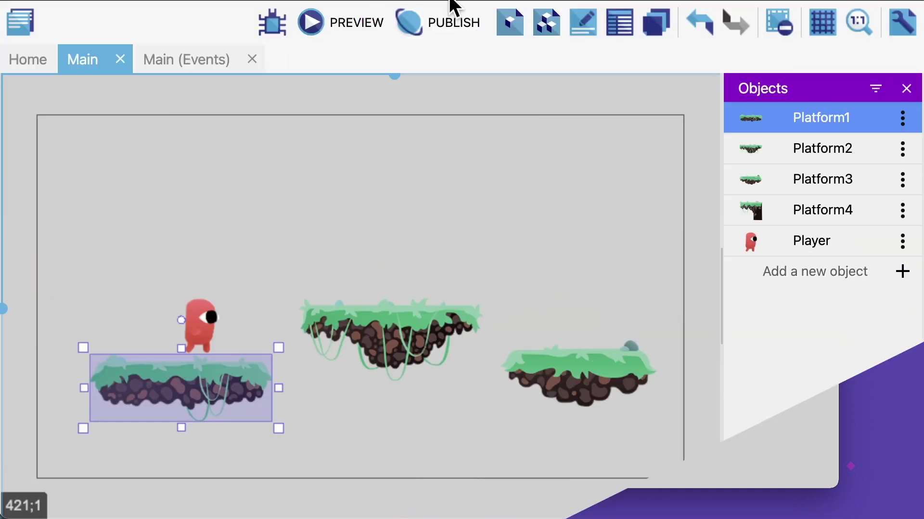
- Give Platform1 a custom collision mask and reshape its corner vertices to fit the platform more closely
double_click(743, 118)
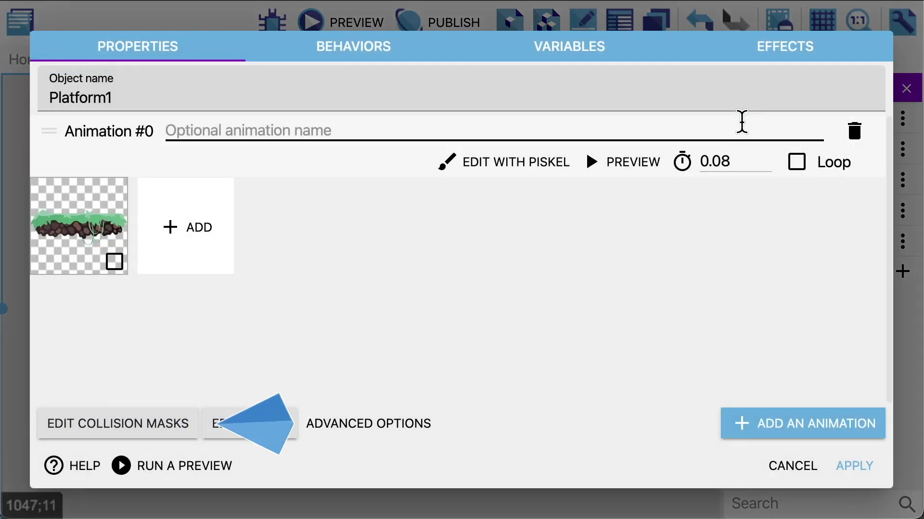
click(171, 428)
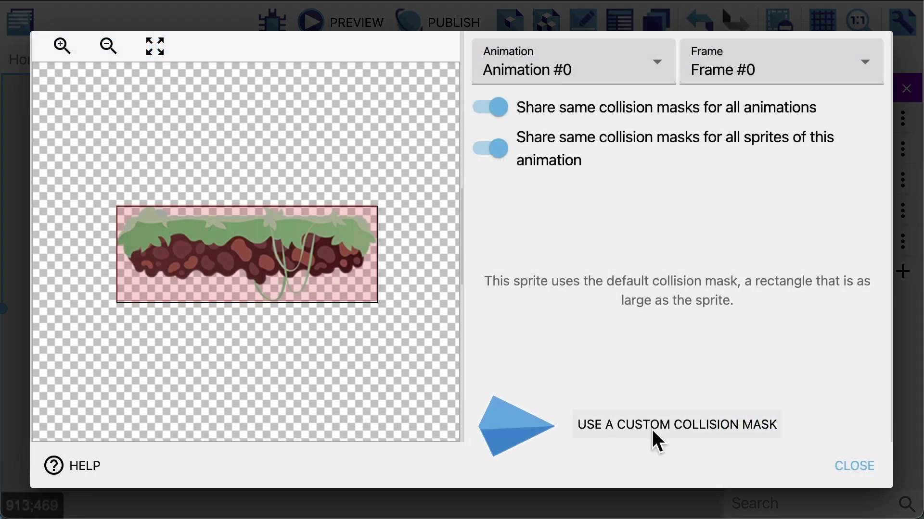
click(654, 433)
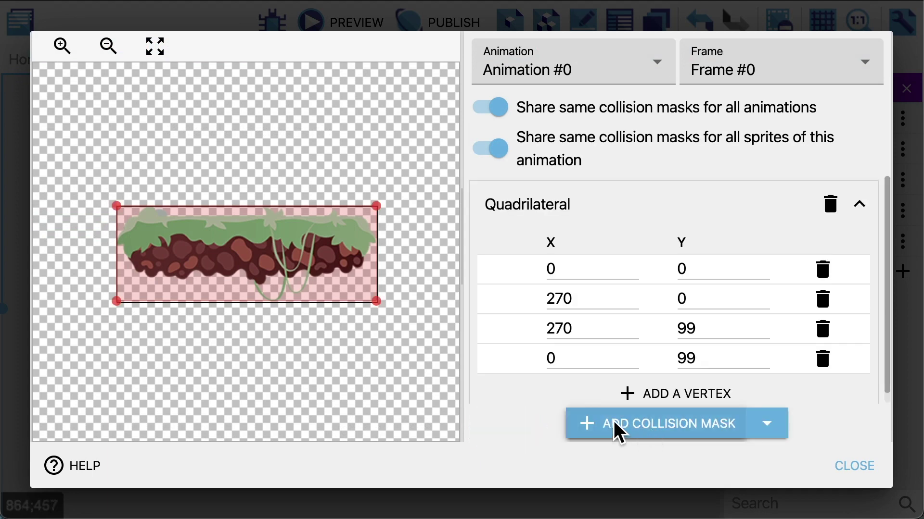
drag(122, 302, 116, 281)
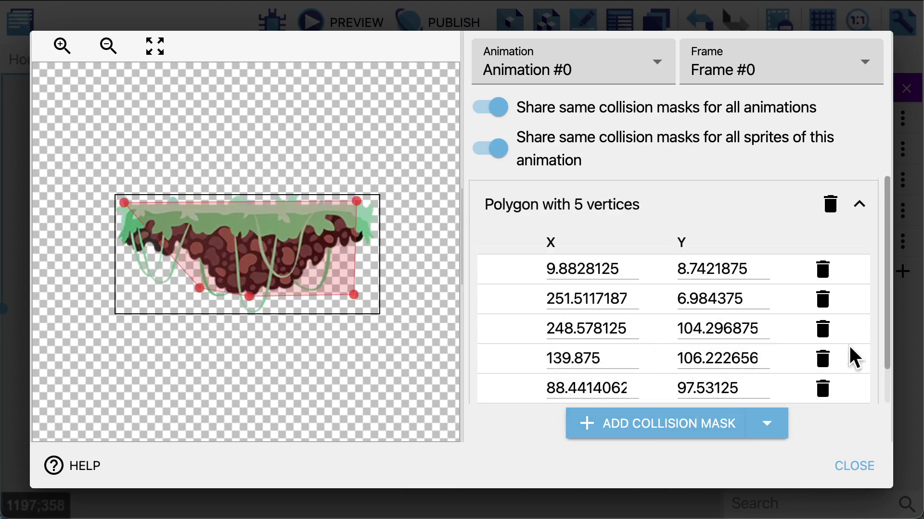
- Add a sixth vertex to Platform2's collision mask and set the vertices to (8,14), (265,14), (232,82), (180,100), (105,100) and (53,82)
scroll(891, 319, down, 2)
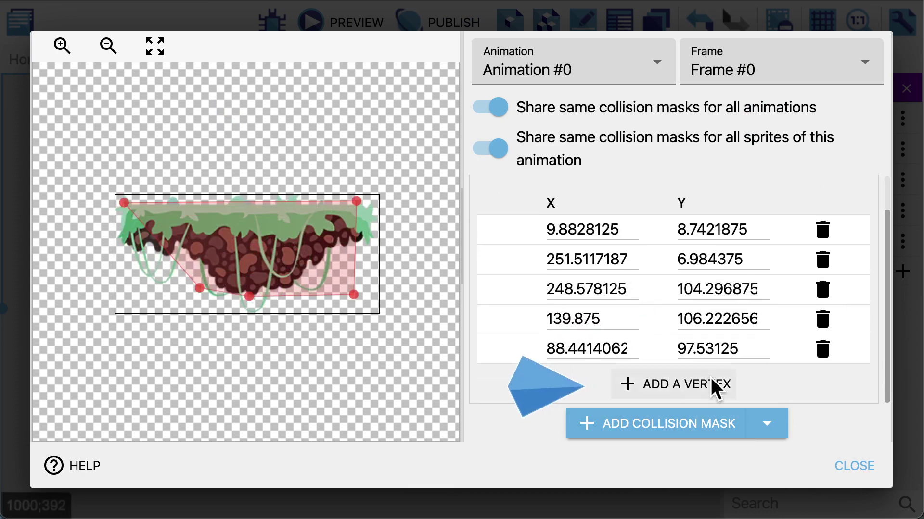
click(717, 389)
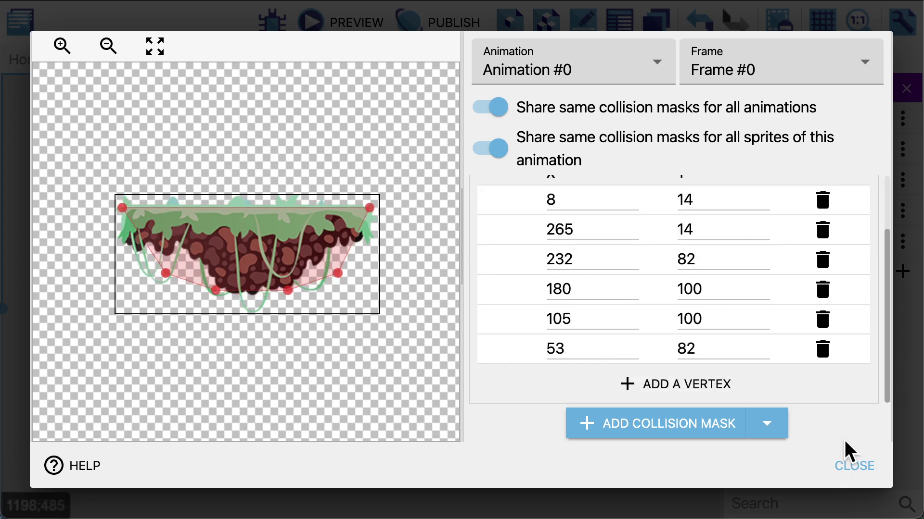
click(714, 329)
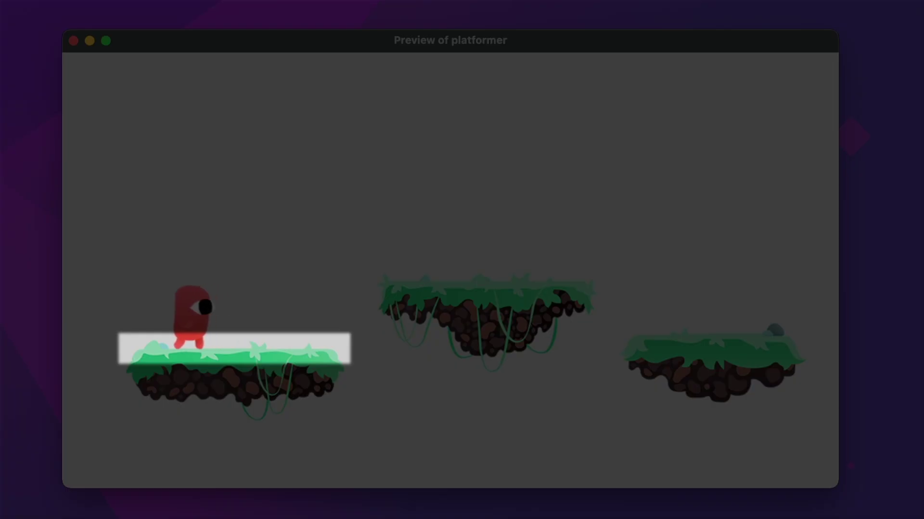
- Test the new collision masks in the preview by running right and jumping toward the middle platform
key(Right)
key(space)
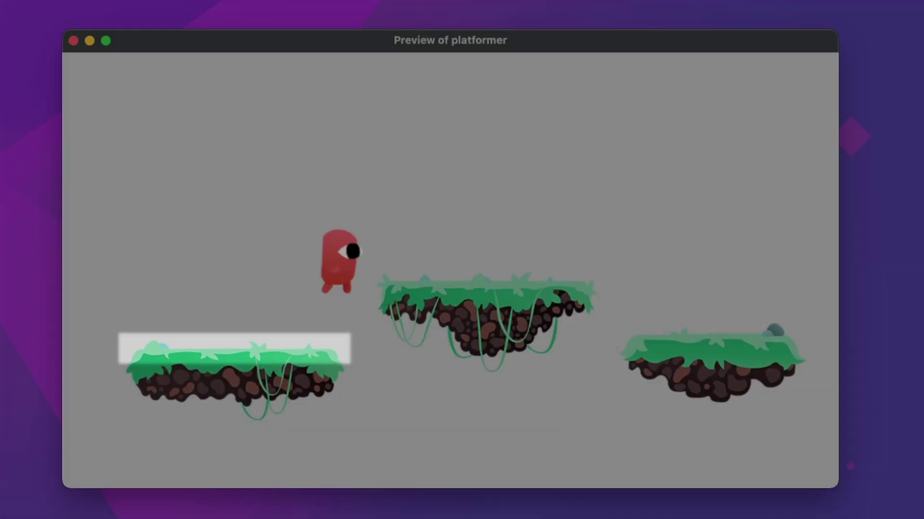
key(Right)
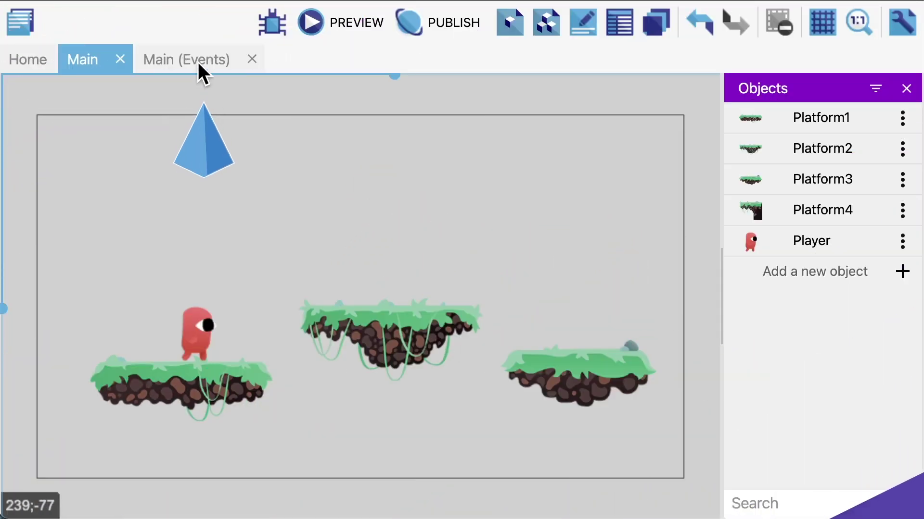
- Add a Player is moving event with sub-events setting the animation to "Run" on floor, "Jump" when jumping and "Fall" when falling
click(198, 62)
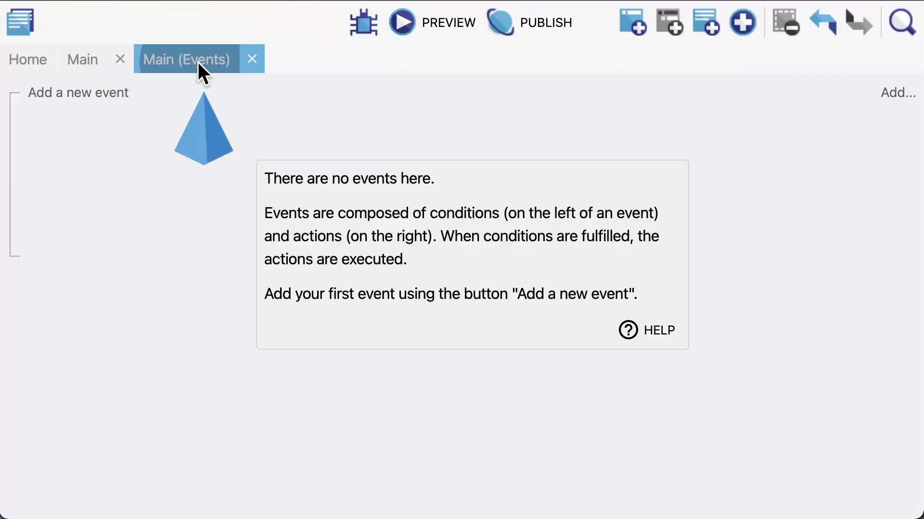
click(117, 93)
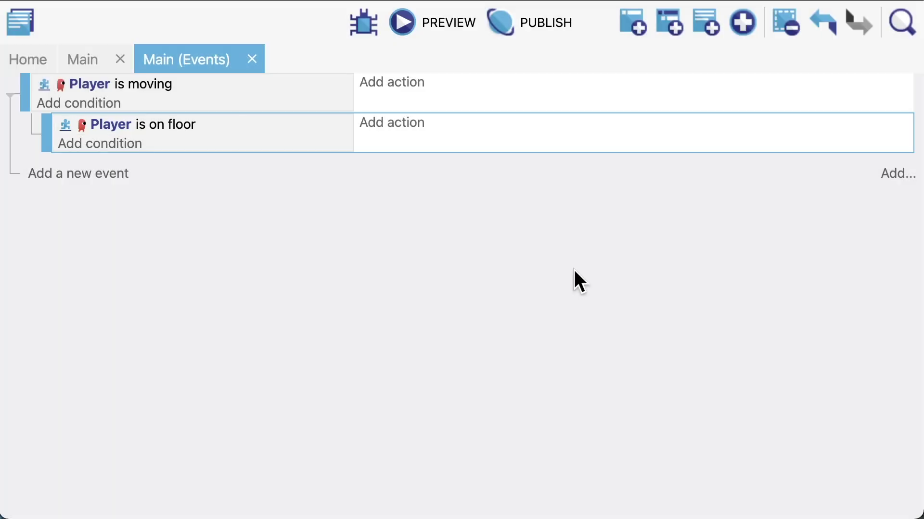
click(389, 126)
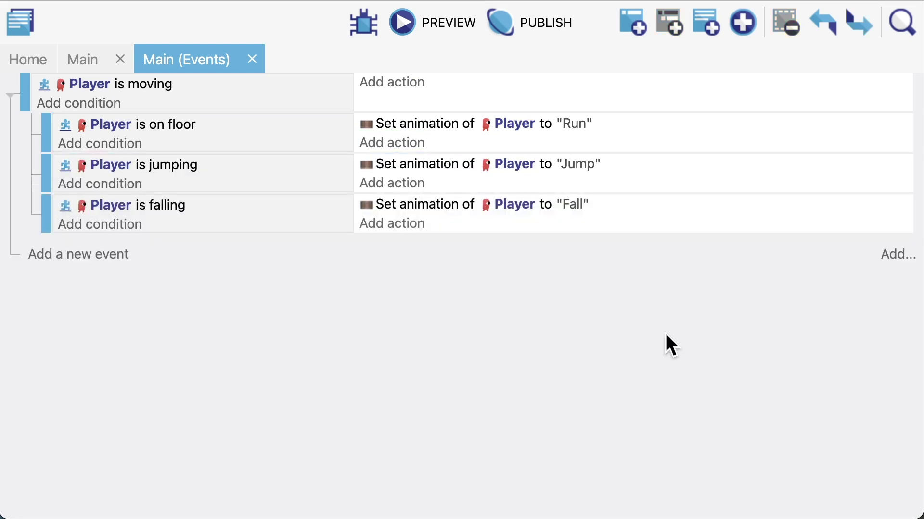
- Add an inverted Player is moving event with an is on floor sub-event that sets Player's animation to "Idle"
click(111, 257)
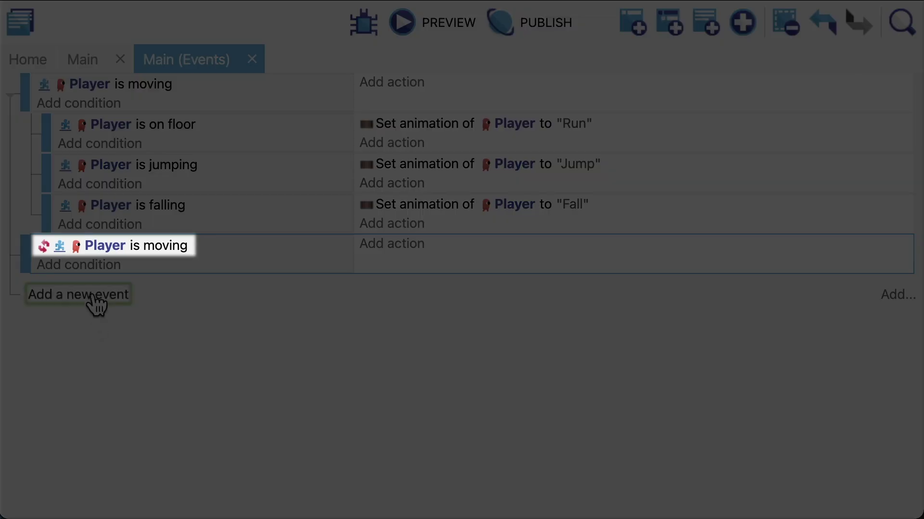
click(92, 294)
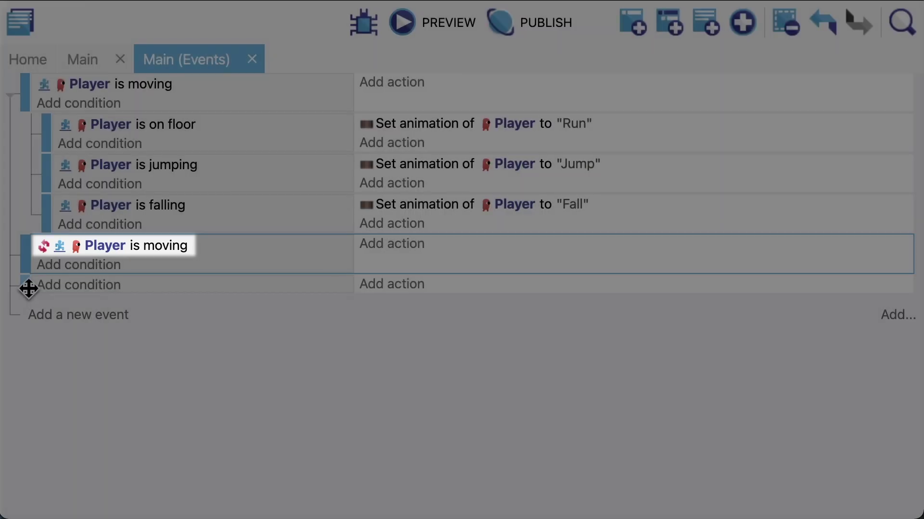
drag(29, 287, 41, 286)
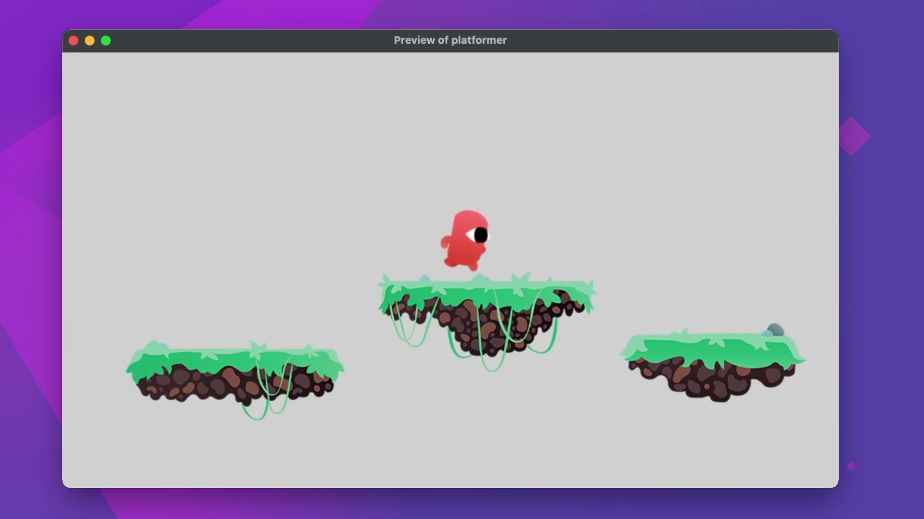
- Test Player's running and jumping animations in both directions across the platforms in the preview
key(Left)
key(Right)
key(space)
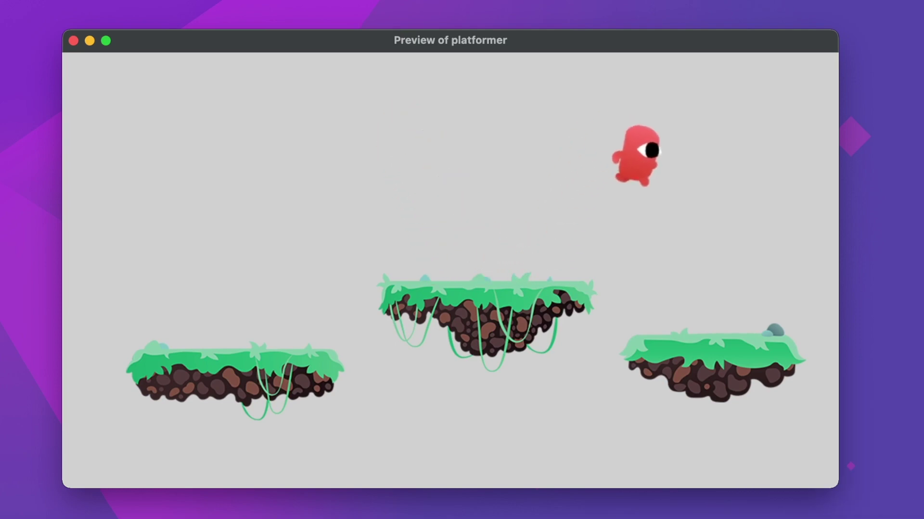
key(Left)
key(space)
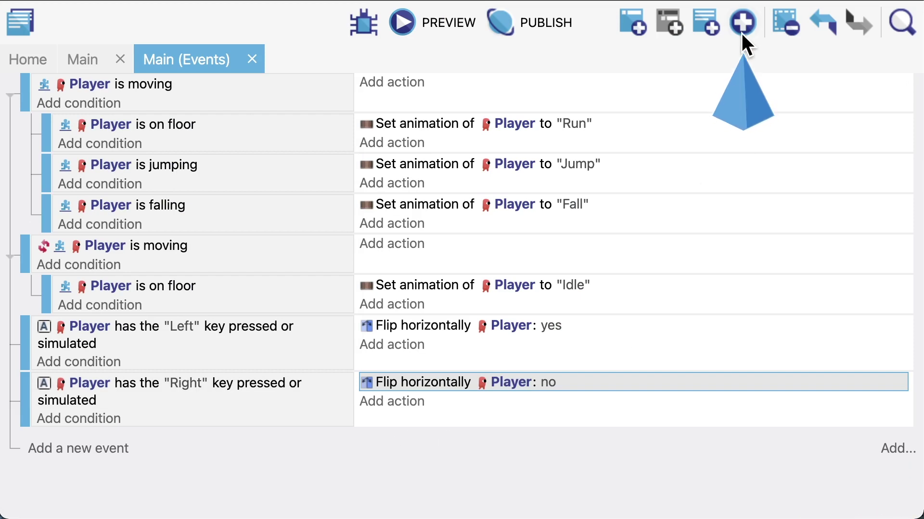
- Add an event group to the scene's events and name it Player
click(741, 29)
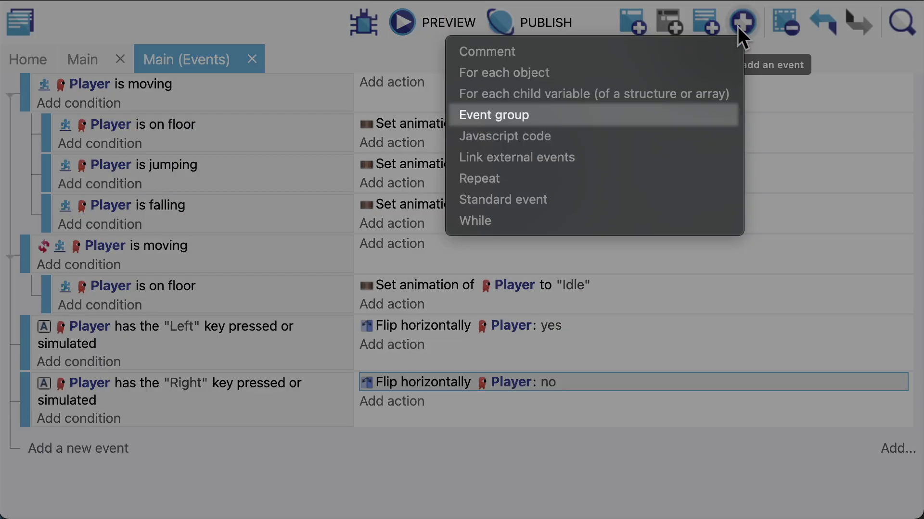
click(688, 115)
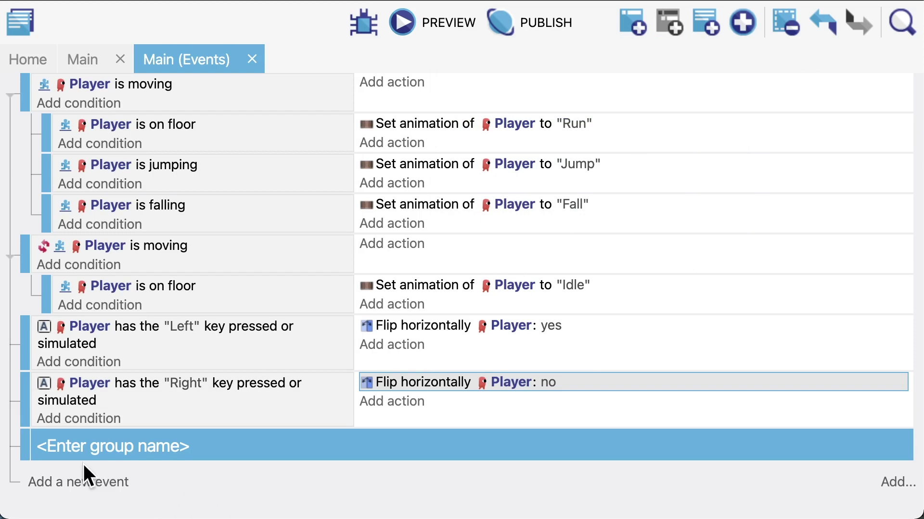
click(84, 452)
text(Player)
click(140, 488)
- Nest the moving, not moving, Left key and Right key events inside the Player group, and collapse and re-expand the group
drag(25, 126, 40, 139)
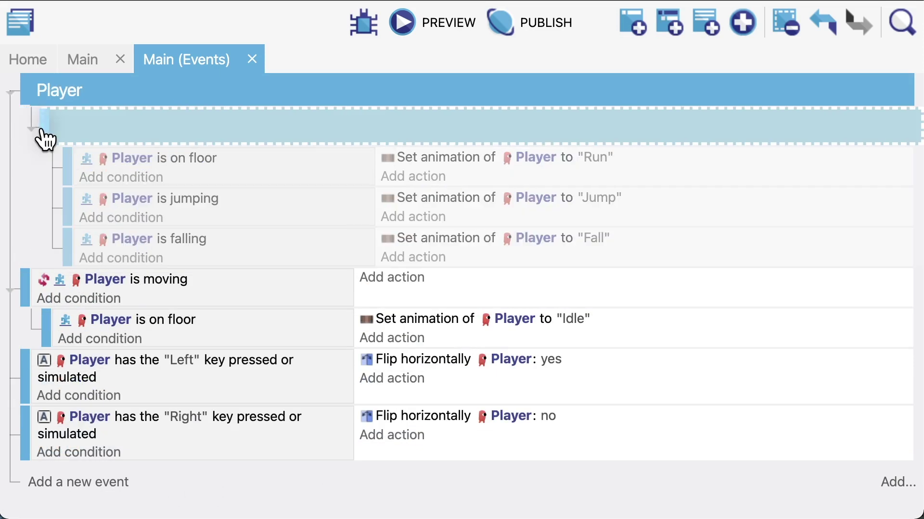
drag(21, 277, 42, 281)
drag(21, 365, 42, 368)
drag(20, 418, 77, 452)
click(11, 93)
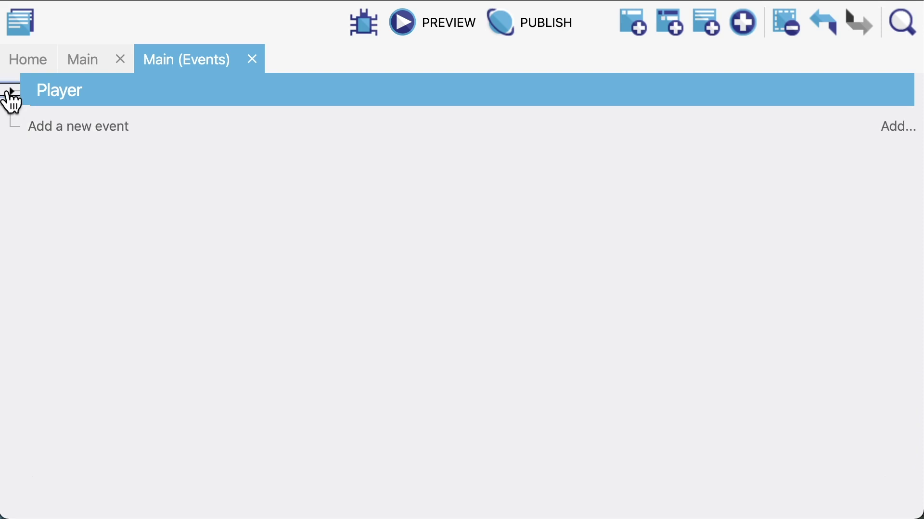
click(12, 92)
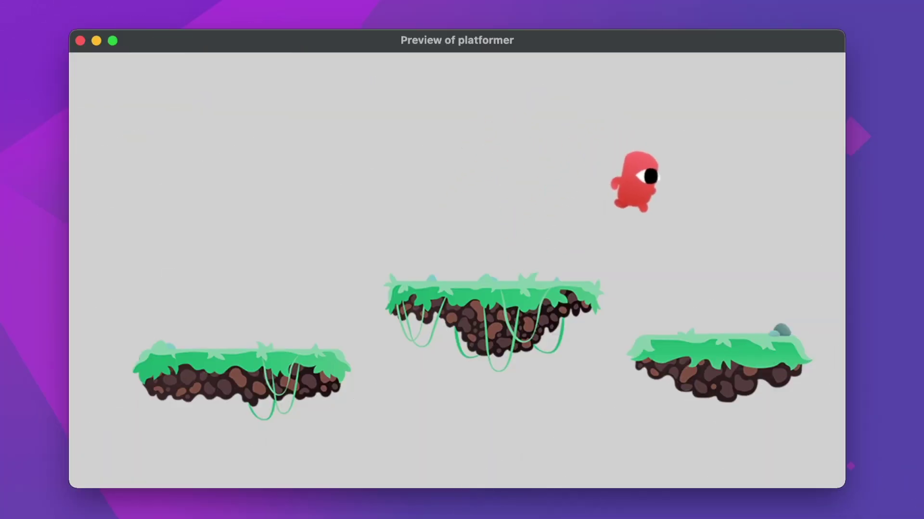
- Test moving Player left and jumping in the preview
key(Left)
key(space)
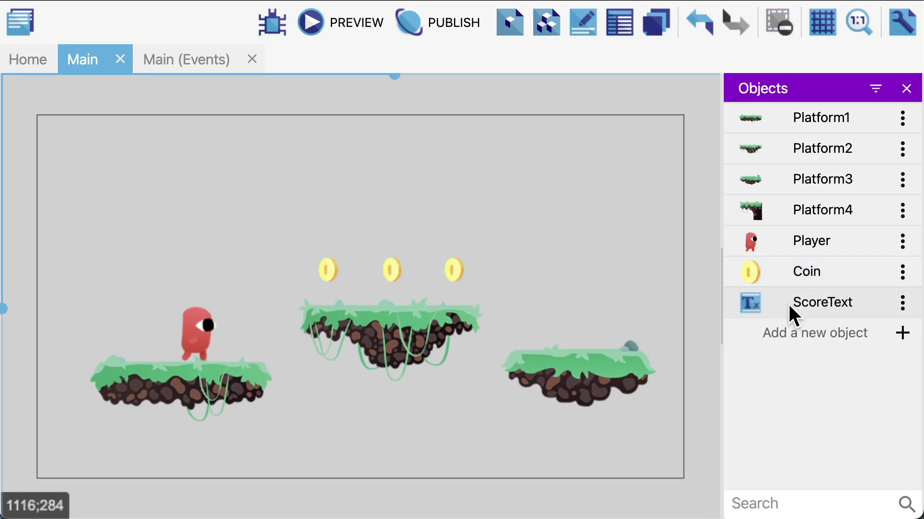
- Place ScoreText in the scene's upper-left corner at about X 18, Y 17 and add a layer named UI
drag(794, 316, 55, 138)
click(657, 24)
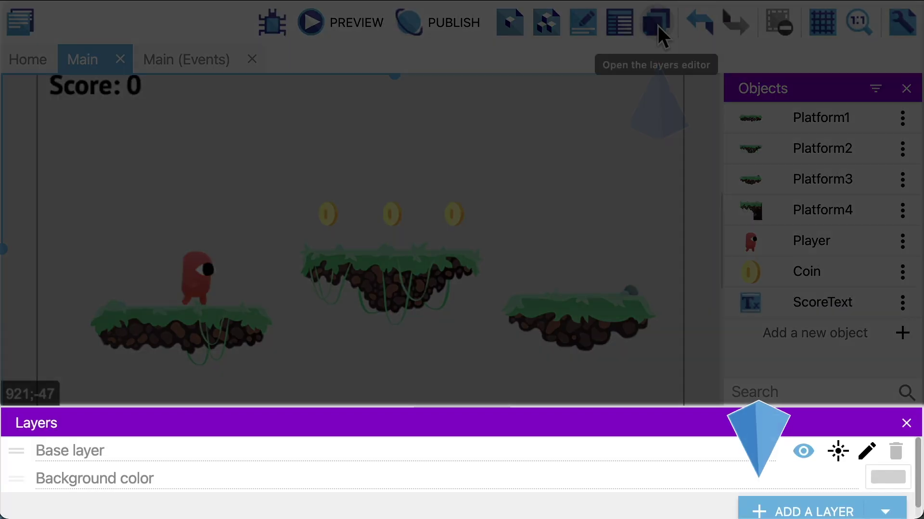
click(755, 508)
text(UI)
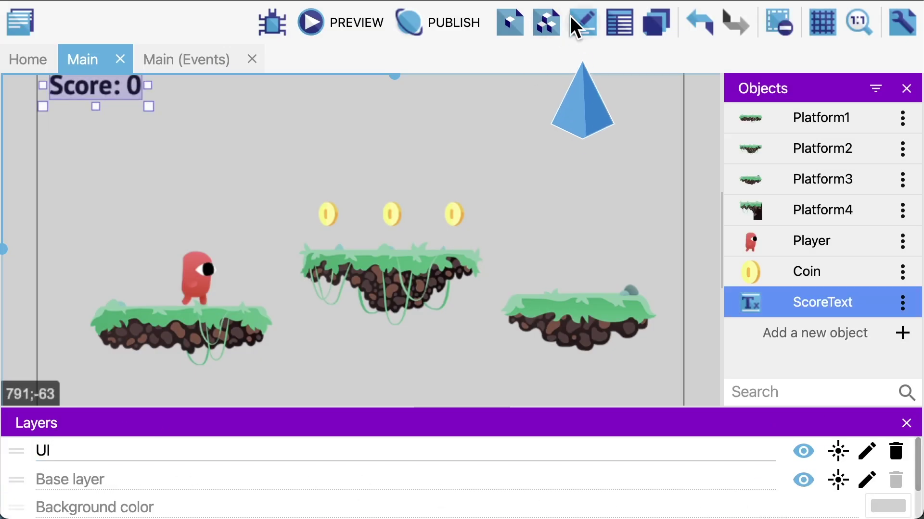
- Assign the ScoreText instance to the UI layer in its properties
click(577, 27)
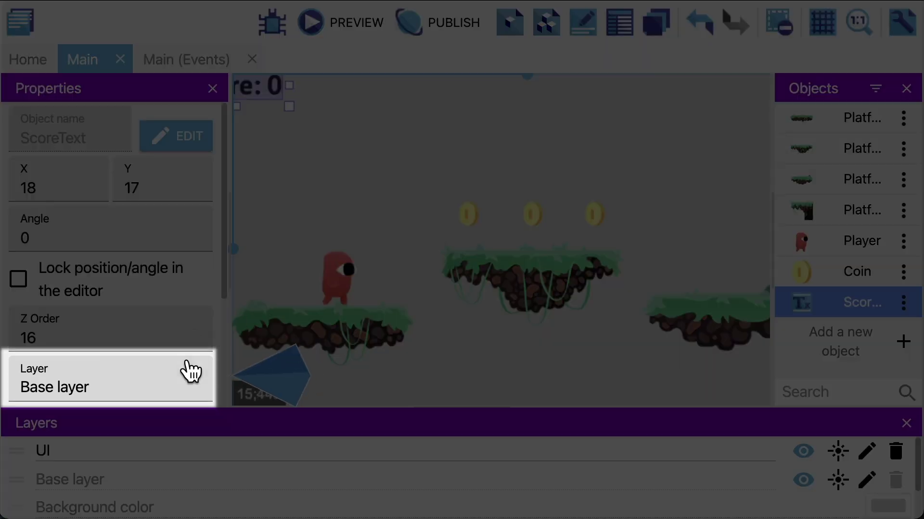
click(191, 371)
click(165, 406)
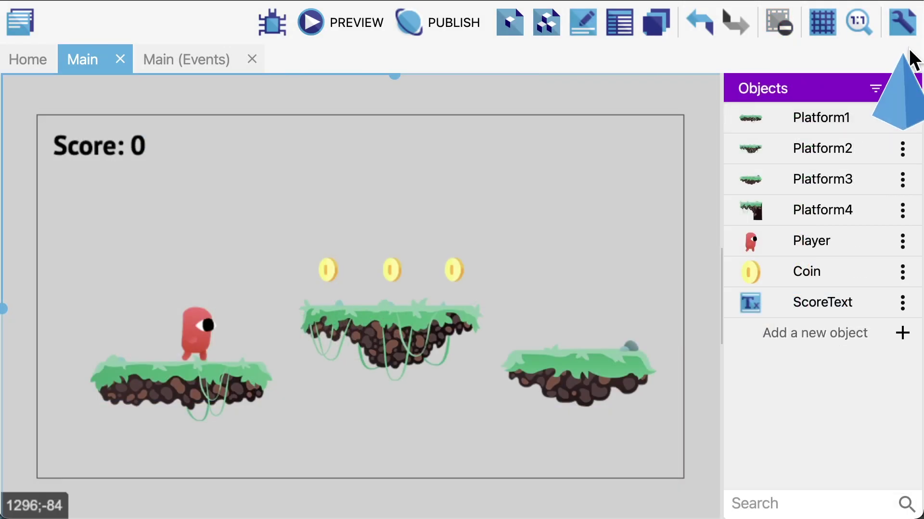
- Edit the scene variables for the score and set the score text expression to "Score: " + VariableString(Score)
click(902, 23)
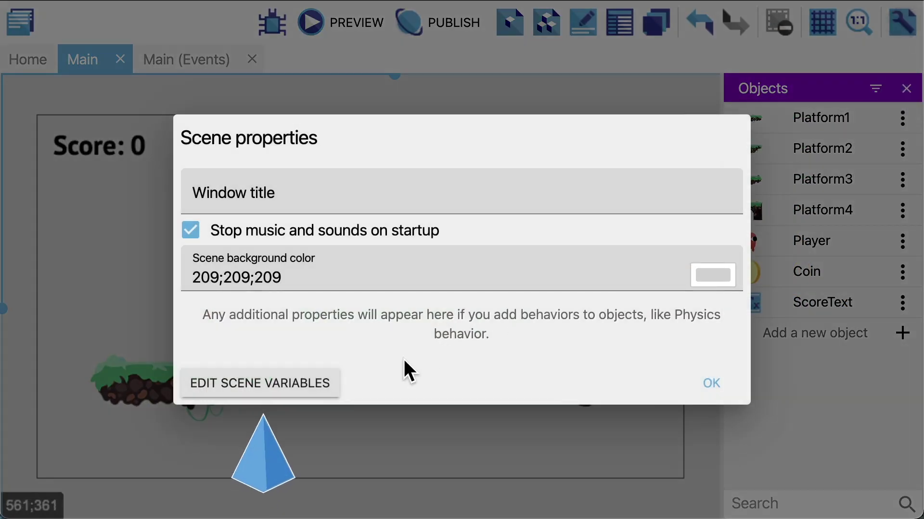
click(320, 373)
text(Score: " + VariableString(Score)
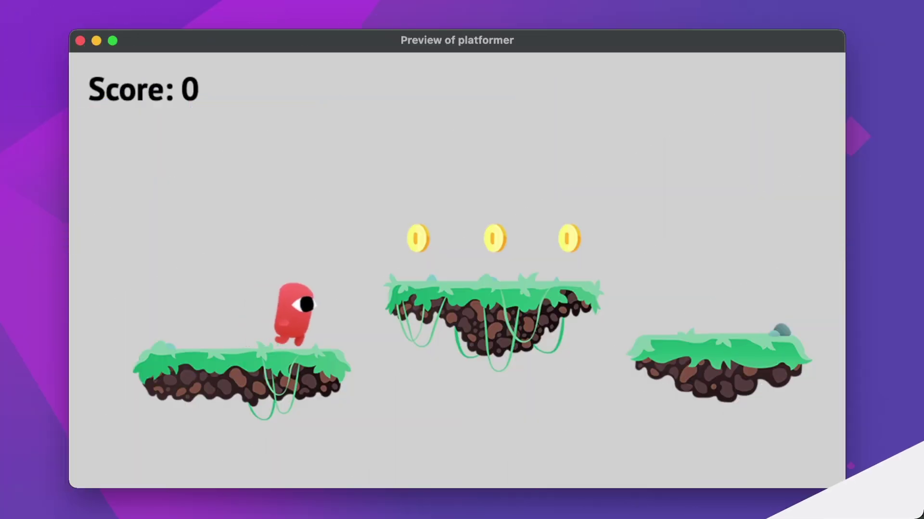
- Test coin collection and the score display in the preview by running and jumping through the coins
key(Right)
key(space)
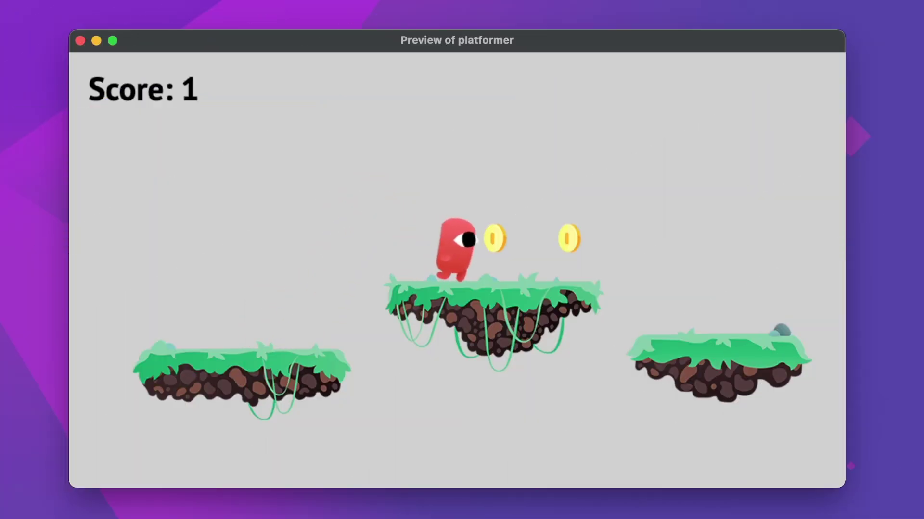
key(space)
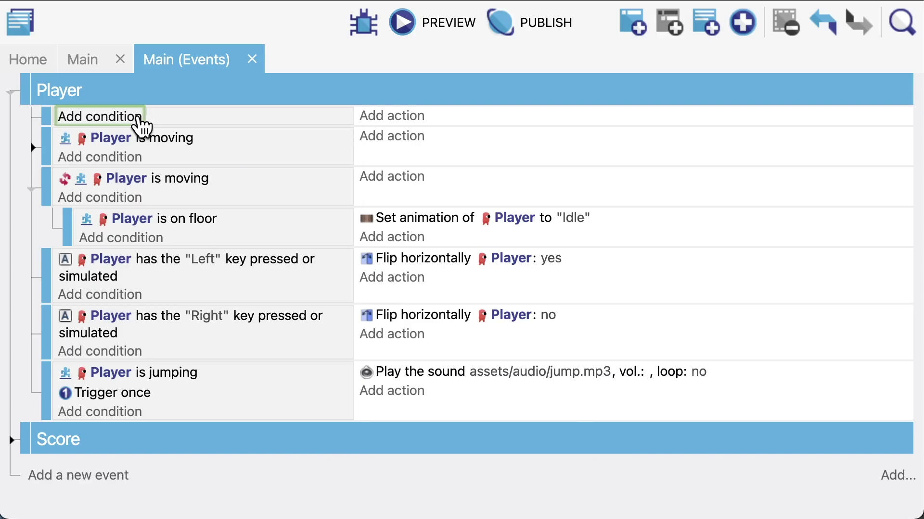
- Add a condition to the empty Player event that checks whether the Player's Y position is greater than 540
click(142, 117)
click(160, 243)
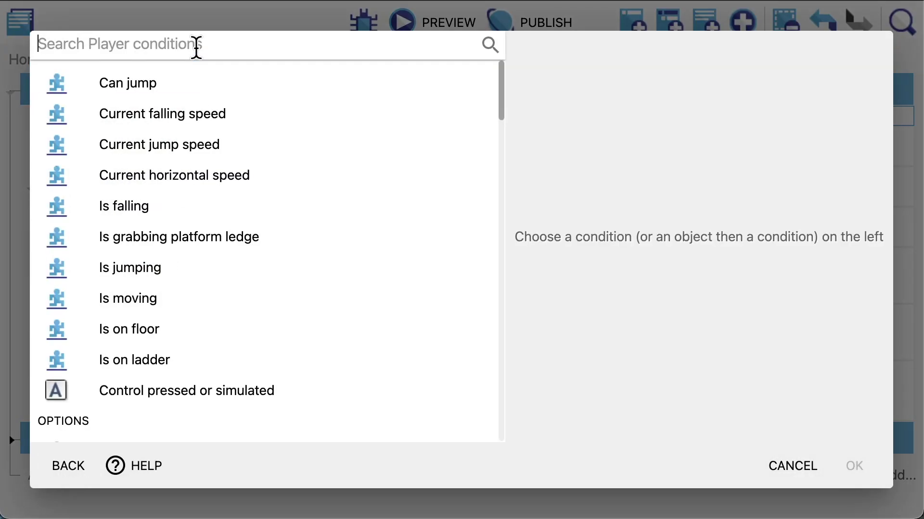
text(y position)
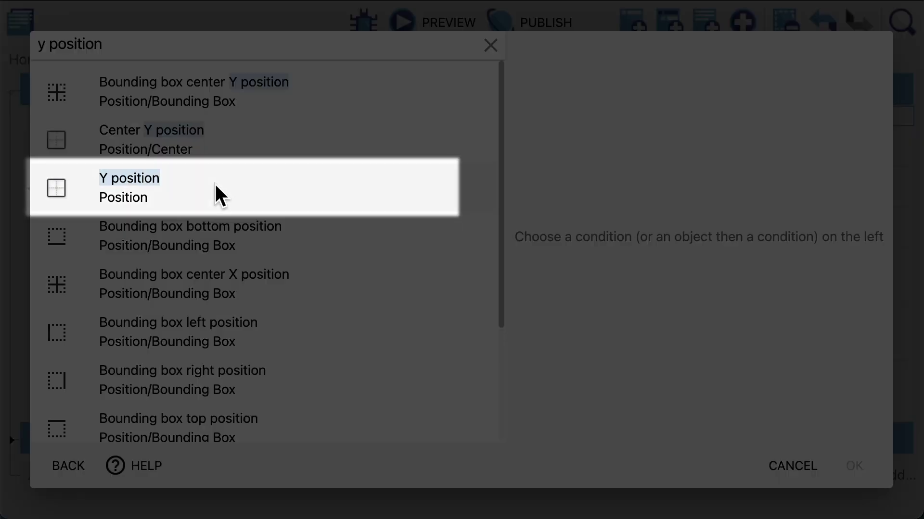
click(219, 194)
click(578, 105)
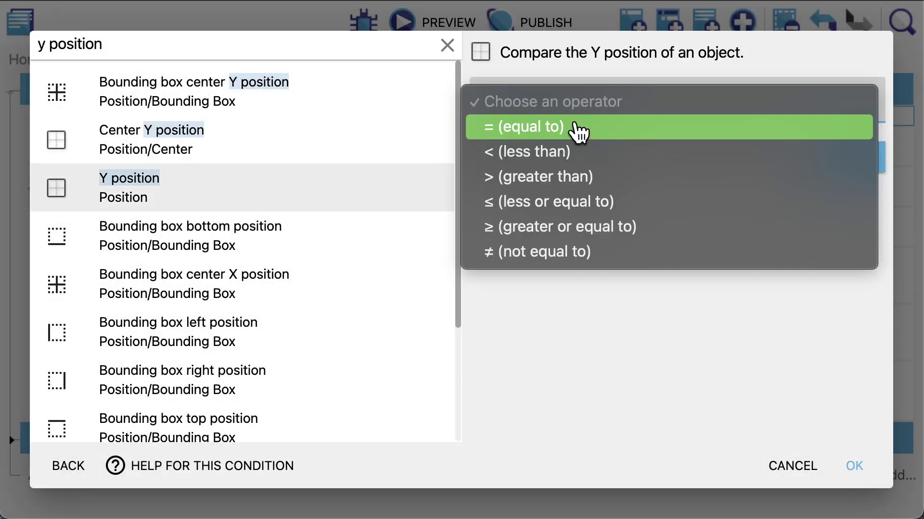
click(566, 187)
click(561, 151)
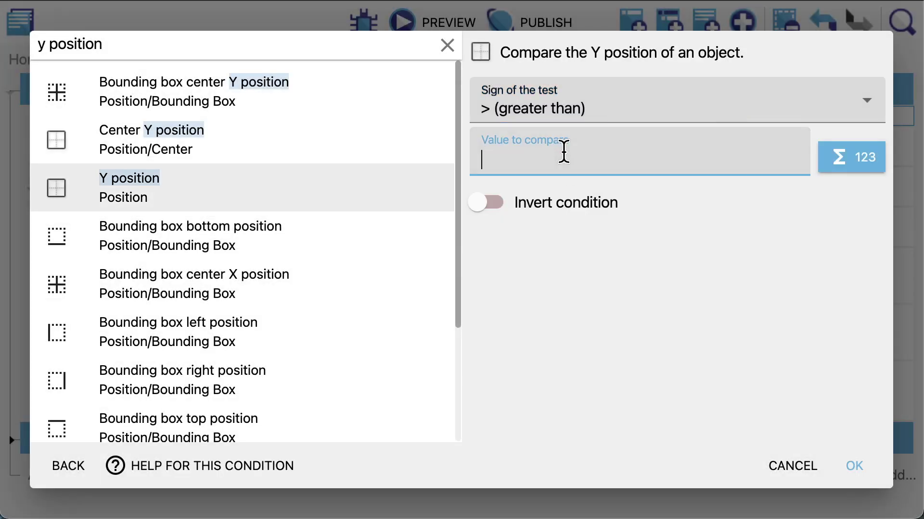
text(540)
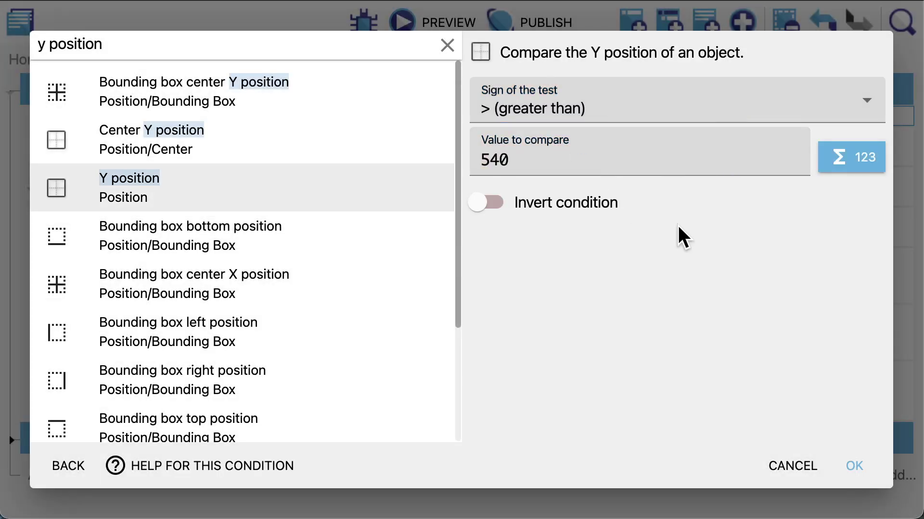
click(858, 466)
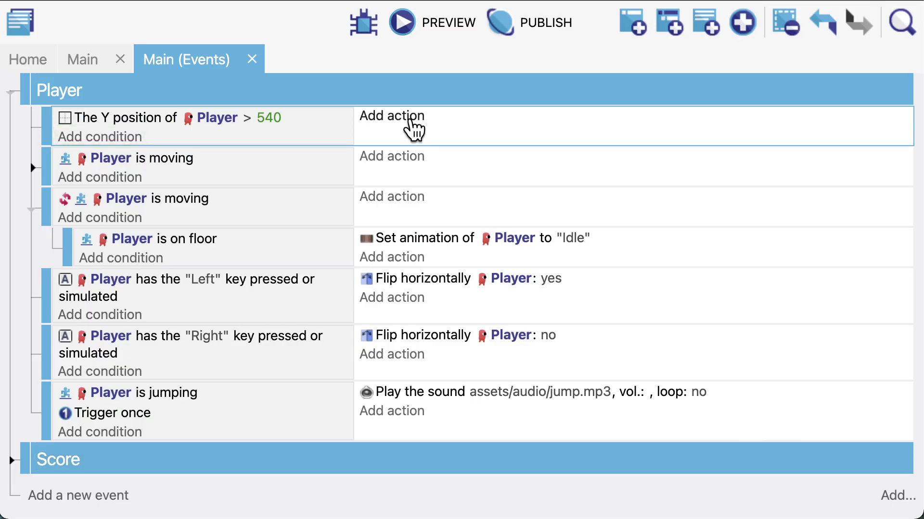
- Add an action to the Y position event that sets the Player's position to X 200, Y 275
click(412, 118)
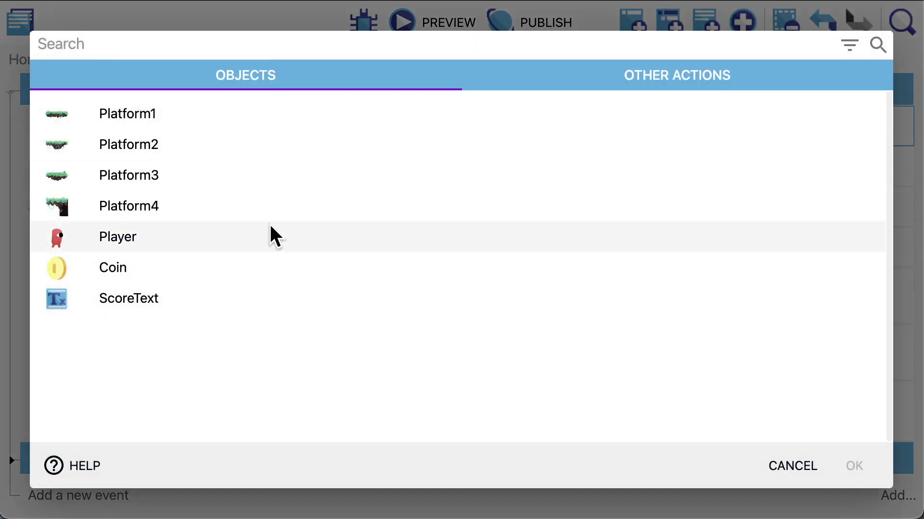
click(275, 236)
text(position)
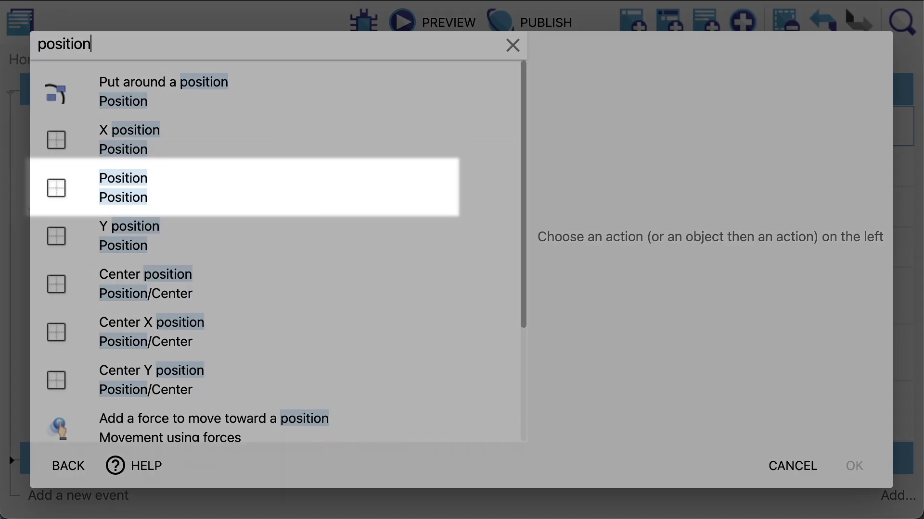
click(252, 192)
click(621, 120)
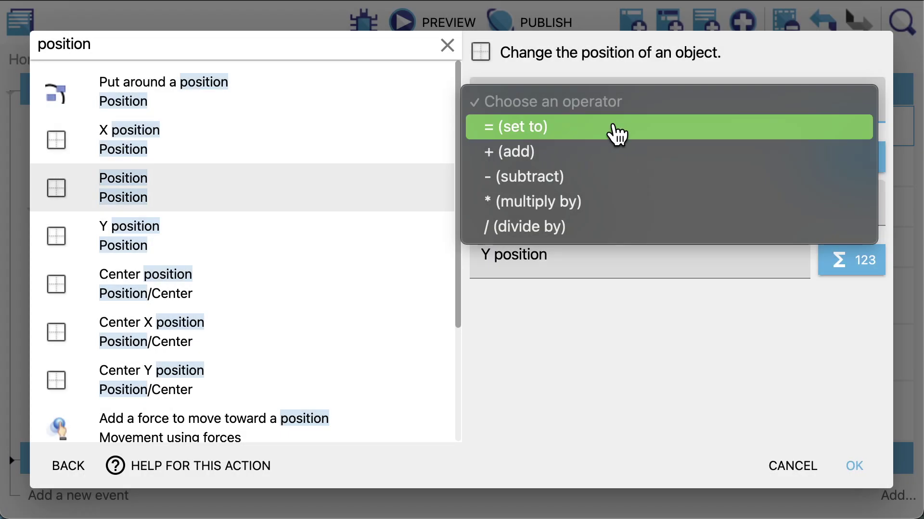
click(614, 128)
text(275)
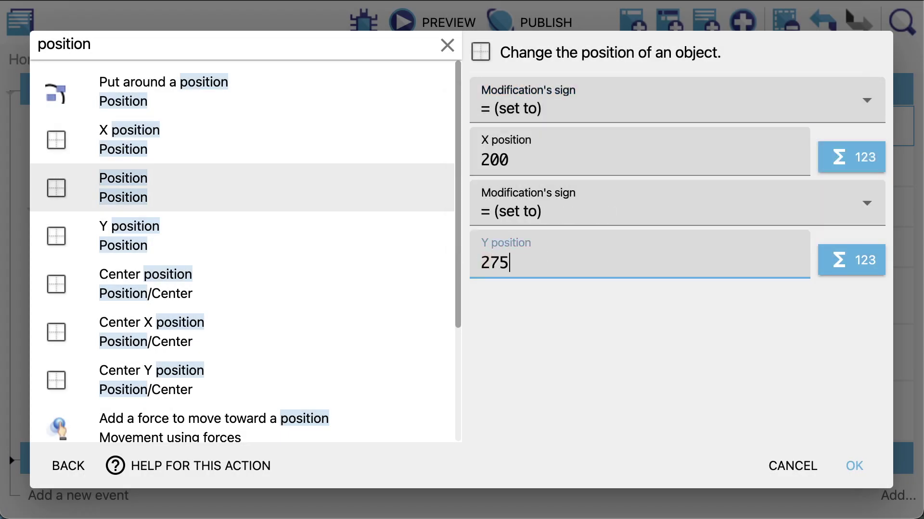
click(663, 356)
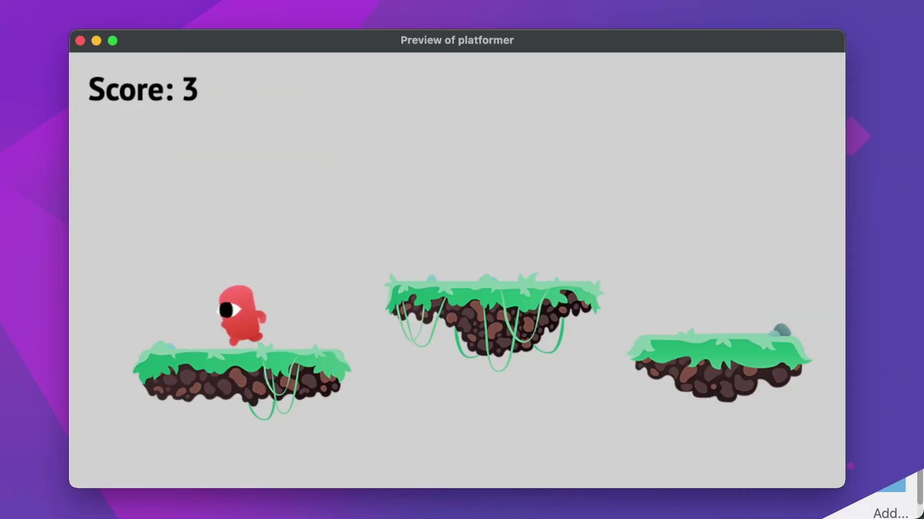
- Test the fall check in the preview by moving the player around and off the edge of the first platform
key(Right)
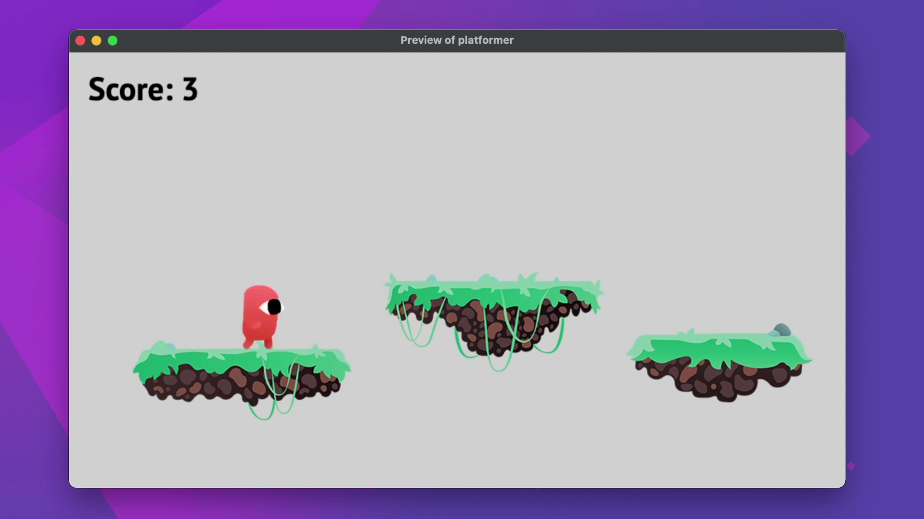
key(Right)
key(Left)
key(Up)
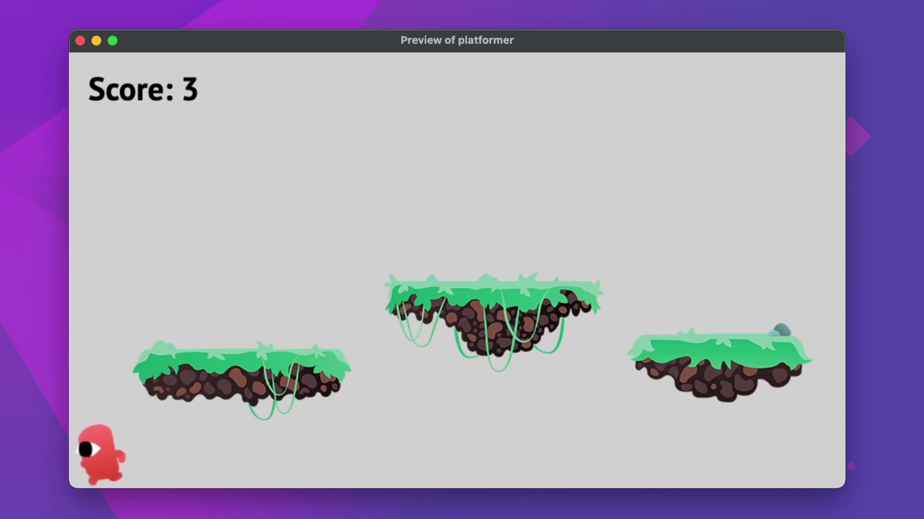
key(Right)
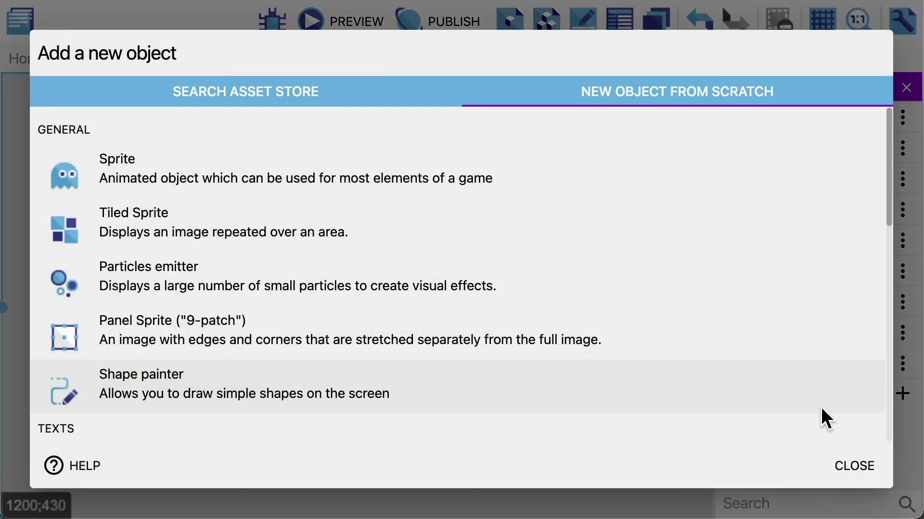
- Create a tiled sprite for the background and stretch its instance over the whole scene, about 980 by 554
click(202, 235)
click(196, 99)
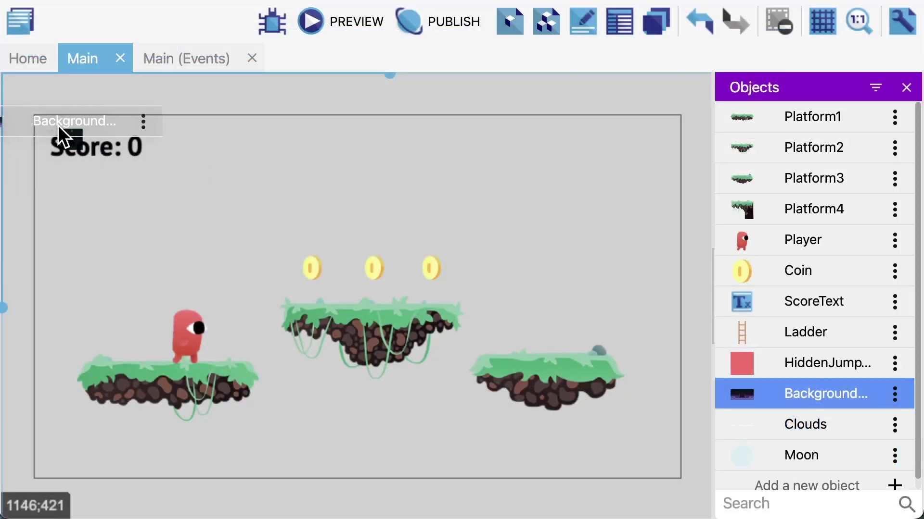
drag(72, 138, 696, 493)
click(699, 516)
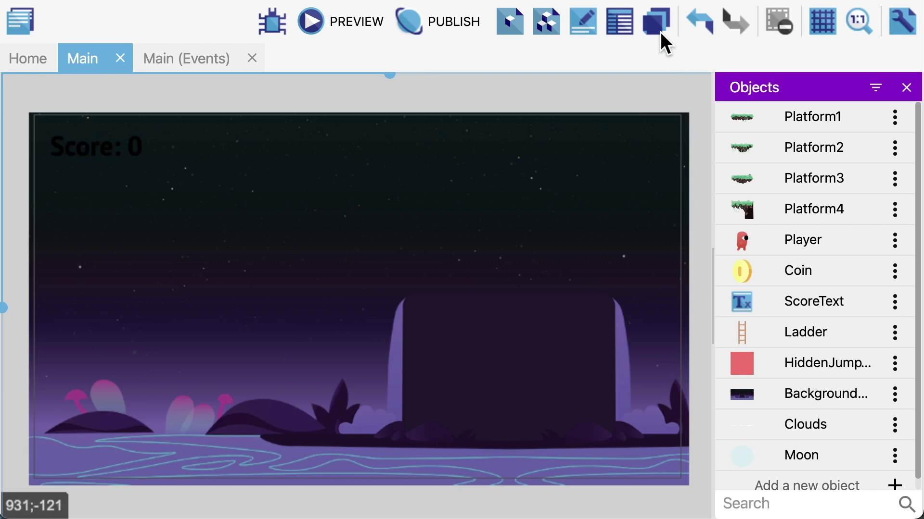
- Add a layer named Background below the base layer and a Foreground layer between UI and the base layer
click(660, 32)
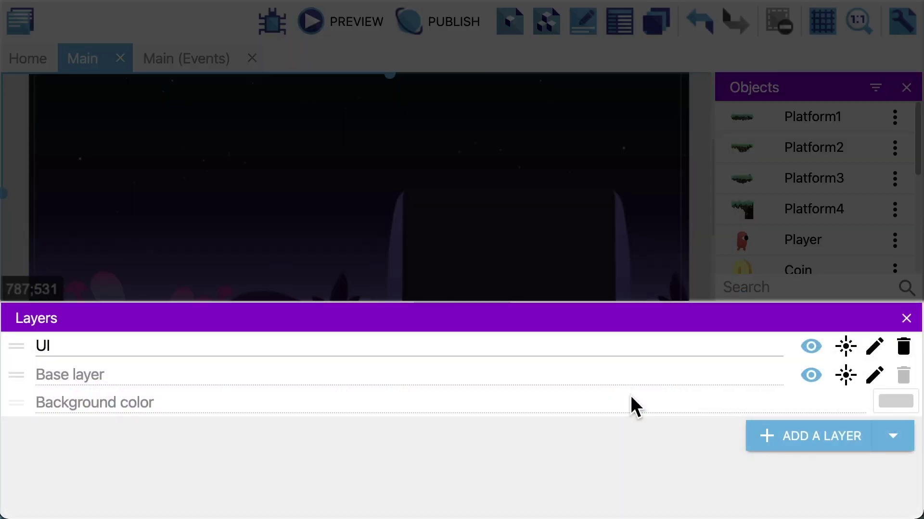
click(813, 436)
drag(27, 351, 23, 401)
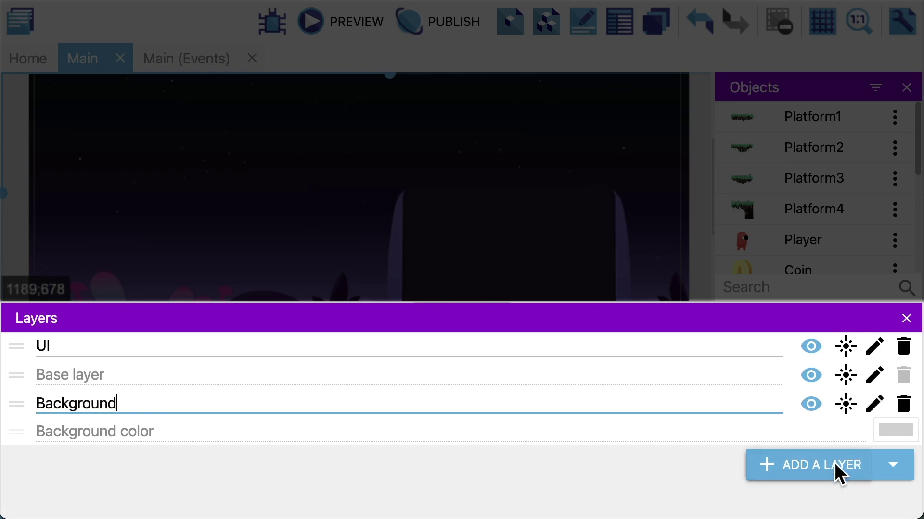
click(837, 473)
drag(10, 353, 10, 382)
click(53, 376)
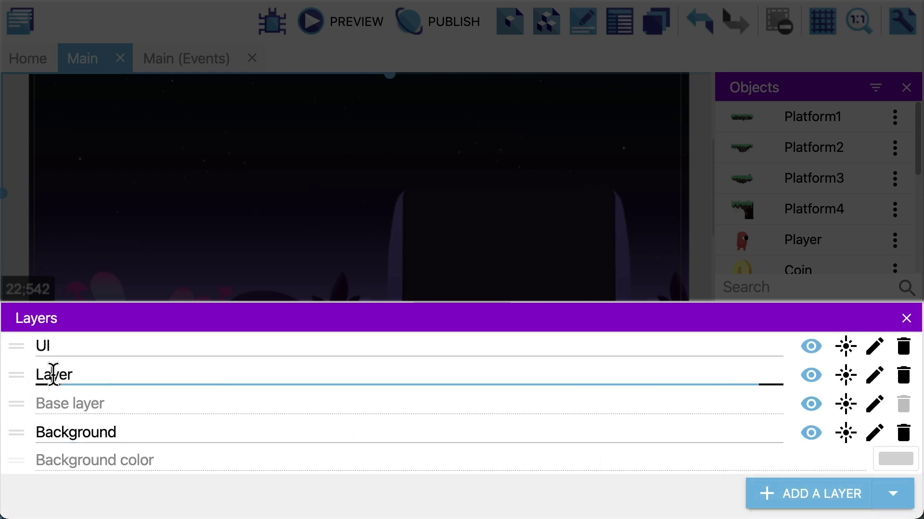
- Assign the background instance to the Background layer in its properties
click(536, 231)
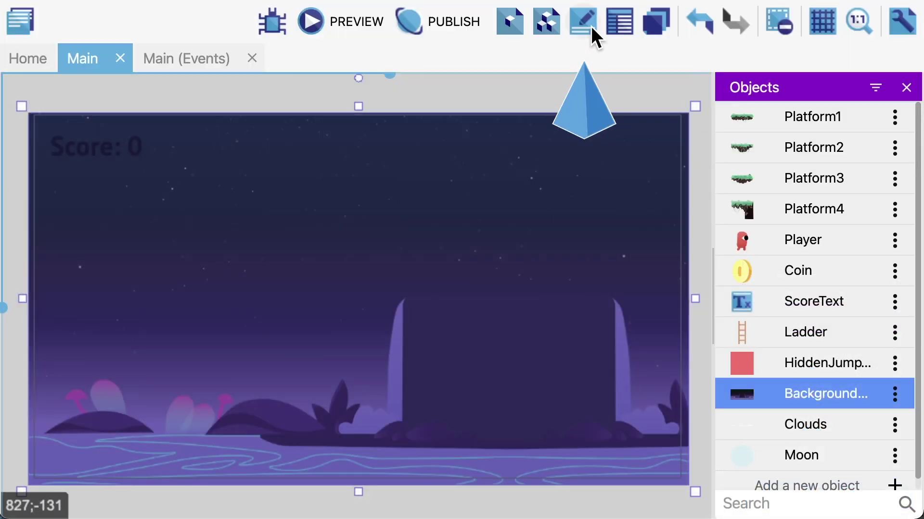
click(591, 34)
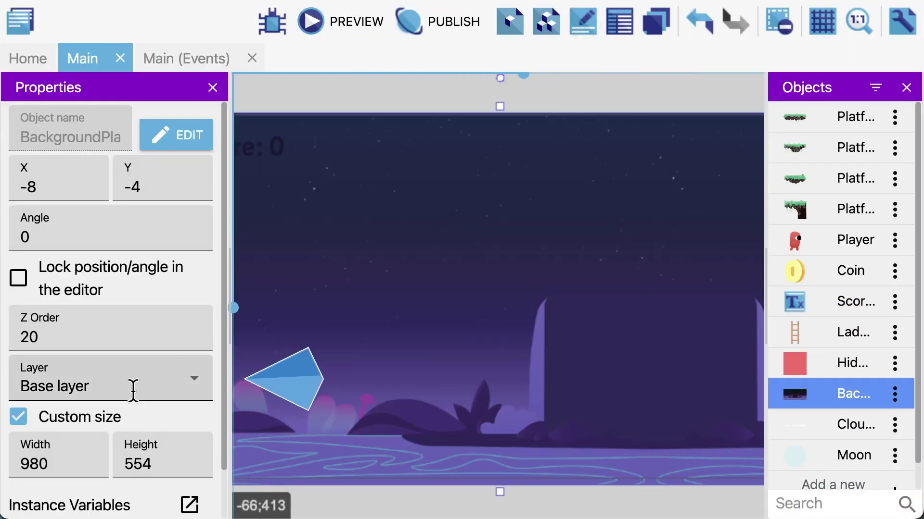
click(133, 390)
click(109, 357)
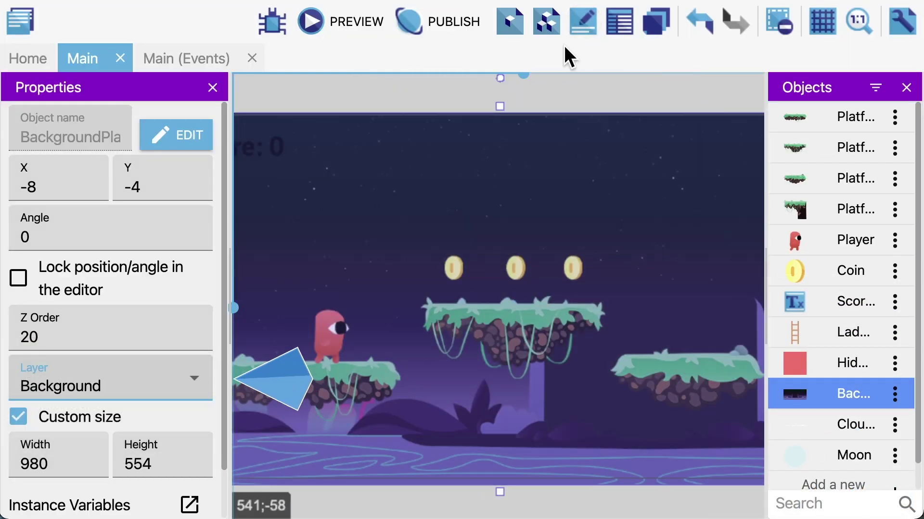
- Place the Moon in the scene's upper-right area at about X 694, Y -104 and assign it to the Background layer
drag(847, 455, 697, 172)
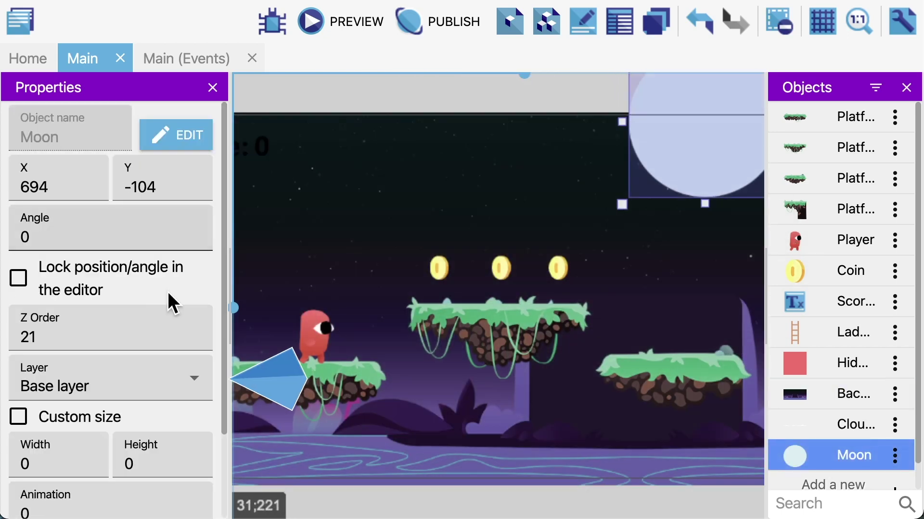
click(108, 385)
click(84, 356)
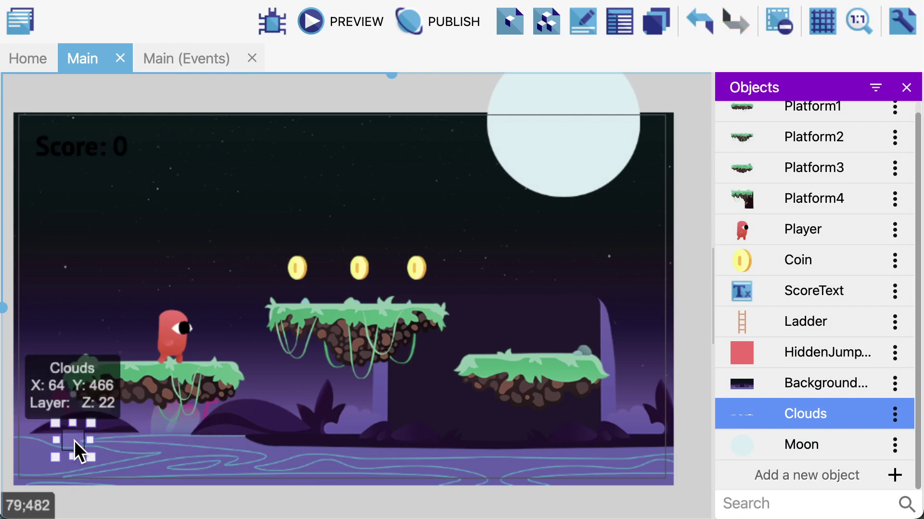
- Stretch the Clouds instance along the scene's lower edge to about 1015 by 79 and assign it to the Foreground layer
drag(77, 452, 690, 464)
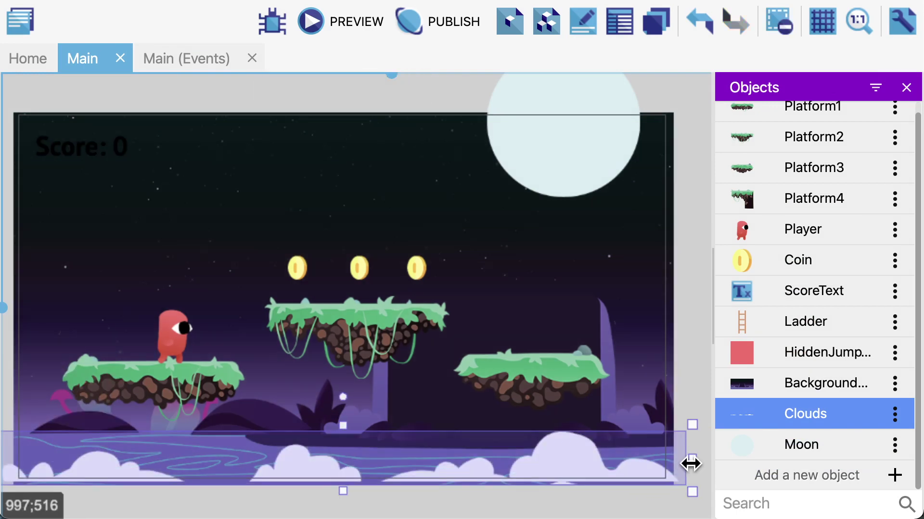
click(695, 394)
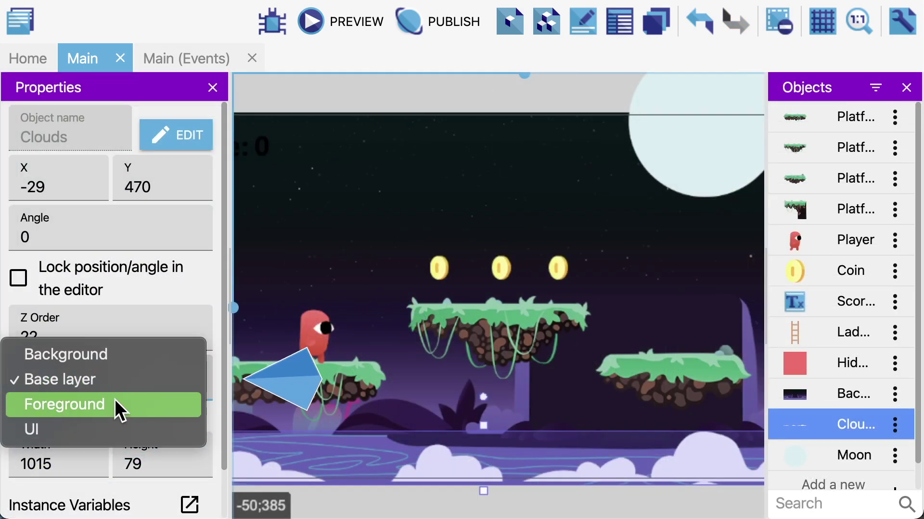
click(116, 405)
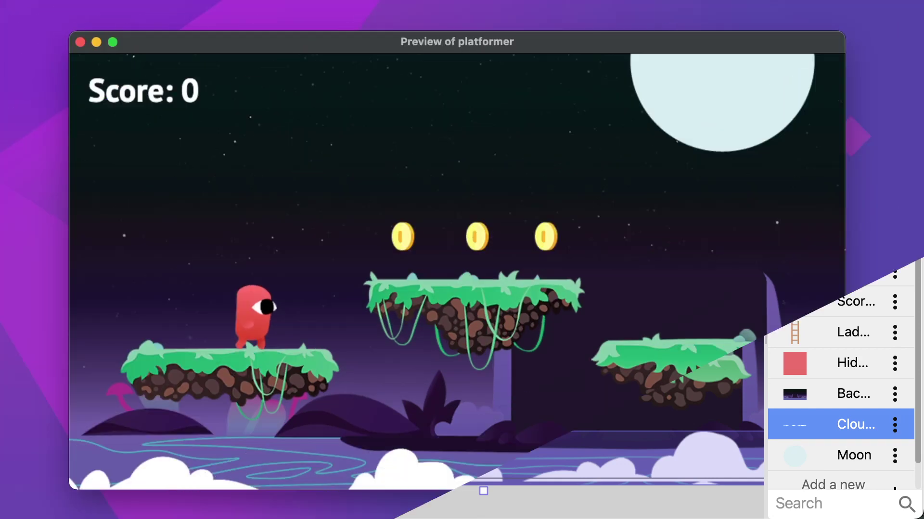
- Test the decorated scene in the preview by running and jumping across the platforms through the coins
key(Right)
key(space)
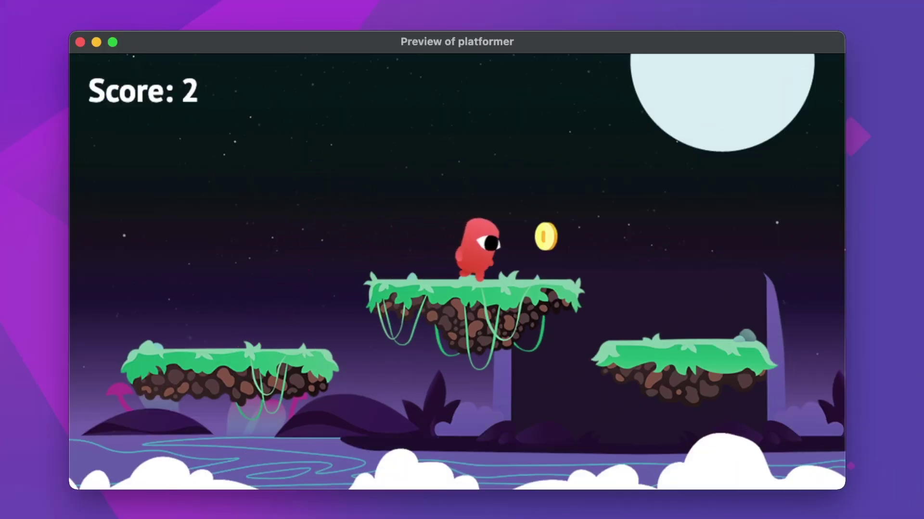
key(space)
key(Left)
key(space)
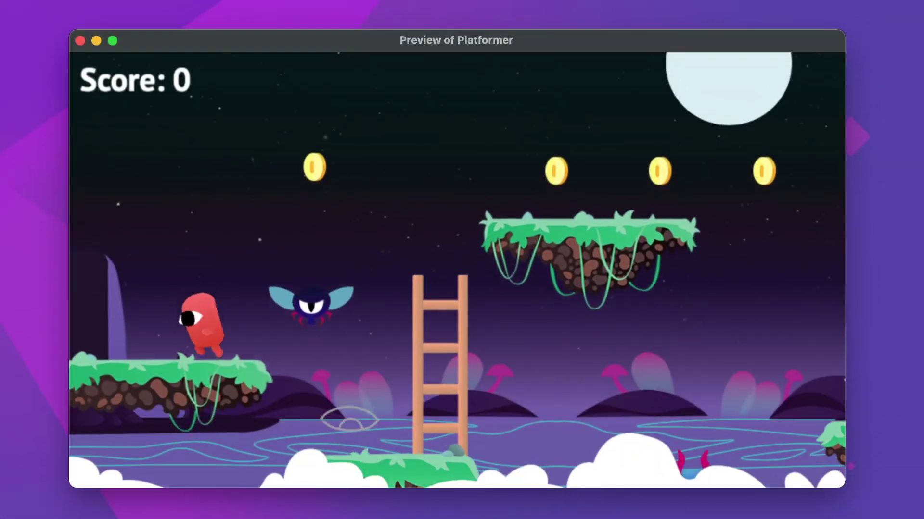
- Play the extended Platformer preview, jumping past the flying enemy, using the ladder and reaching the upper platform with coins
key(Right)
key(space)
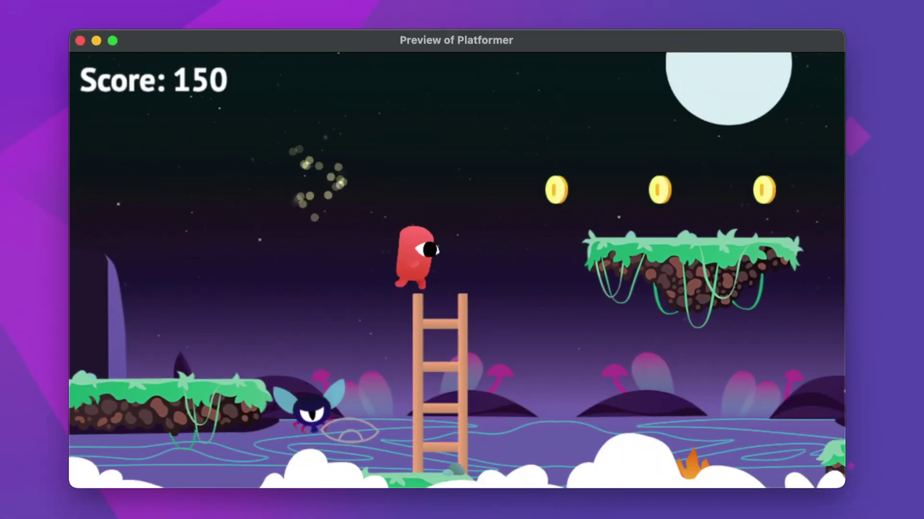
key(Left)
key(Down)
key(Left)
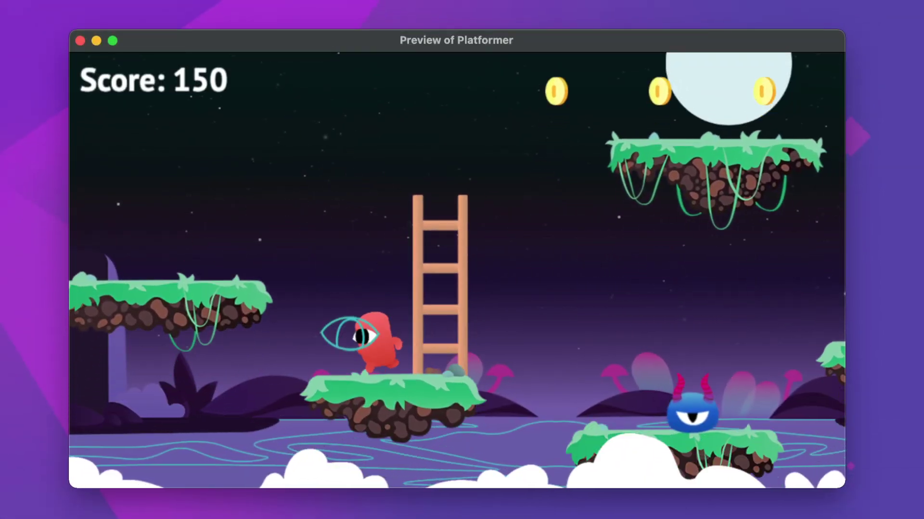
key(Right)
key(Up)
key(space)
key(Right)
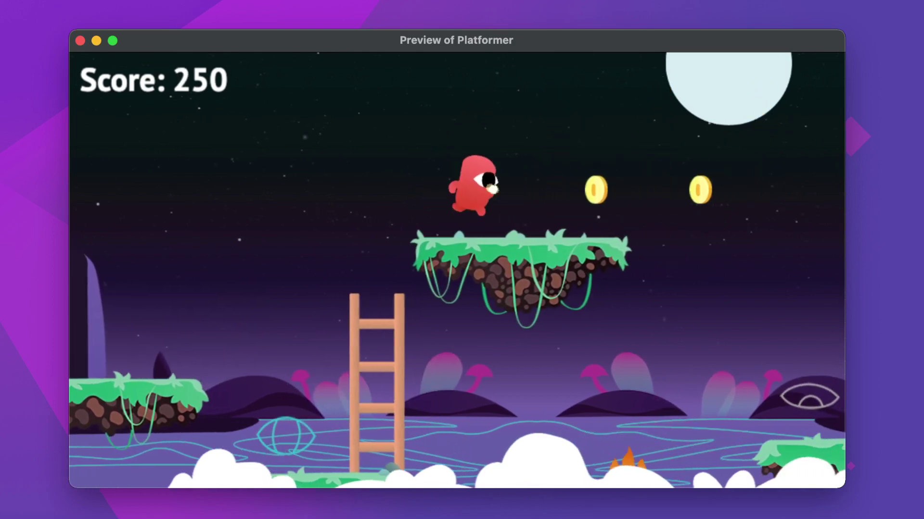
- Run and jump through the rest of the extended level, past the enemies and coins toward the stone portal
key(Right)
key(Left)
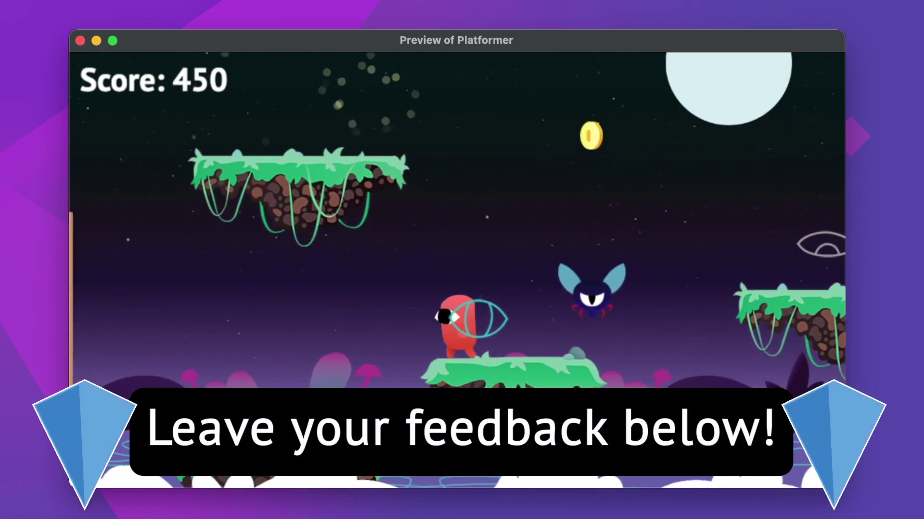
key(Left)
key(space)
key(Right)
key(space)
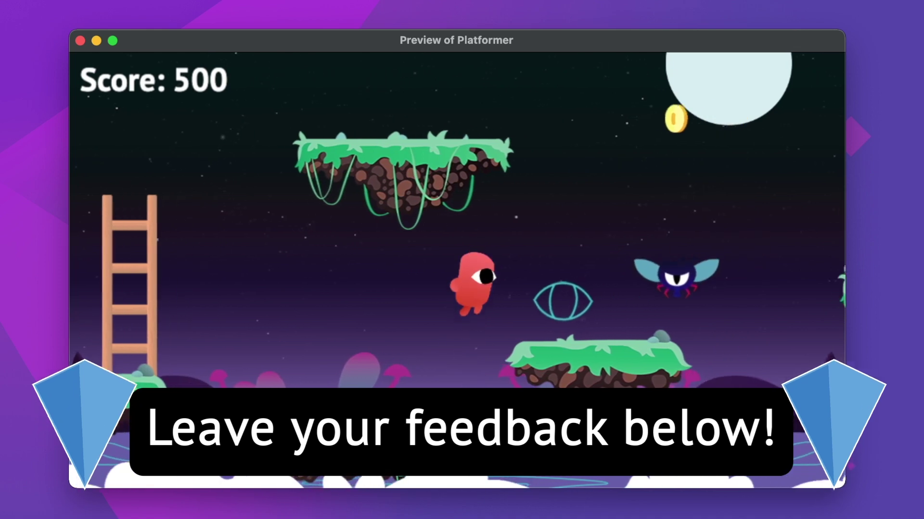
key(Right)
key(space)
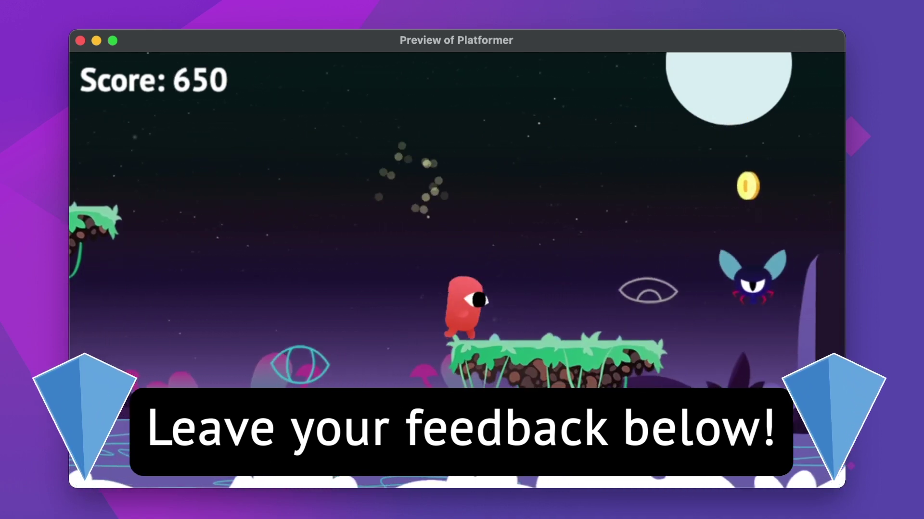
key(Right)
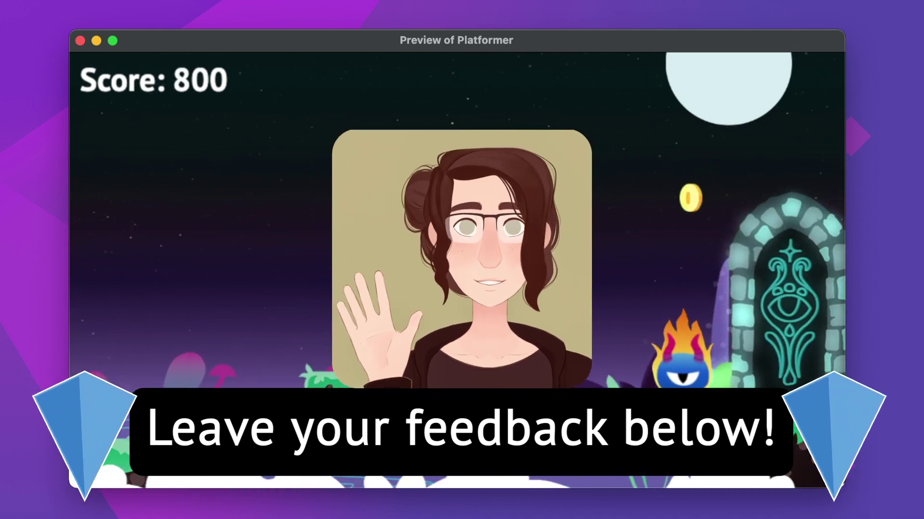